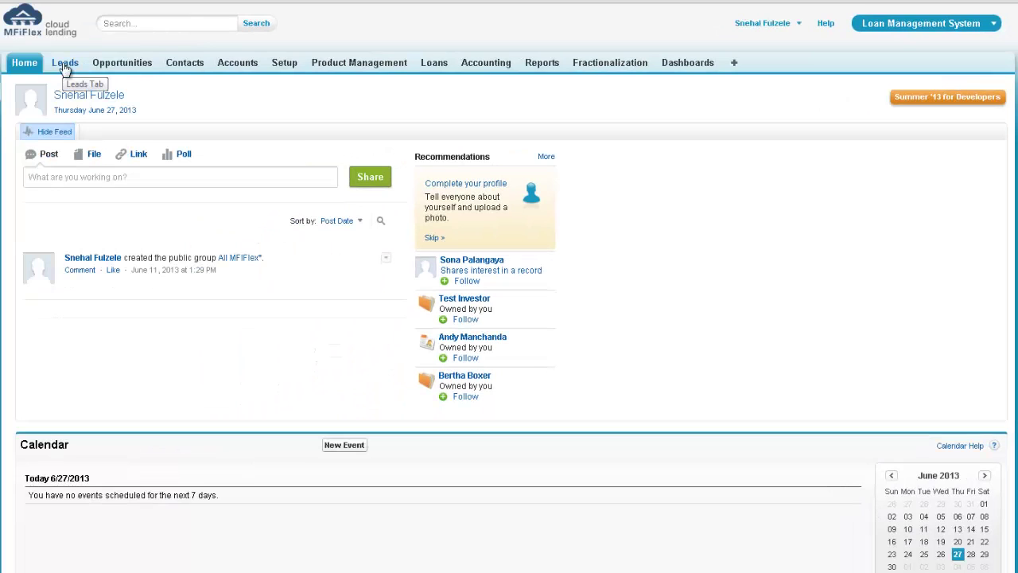
# Start a new lead and enter the salutation Mr. with the lead's first name
pyautogui.click(66, 63)
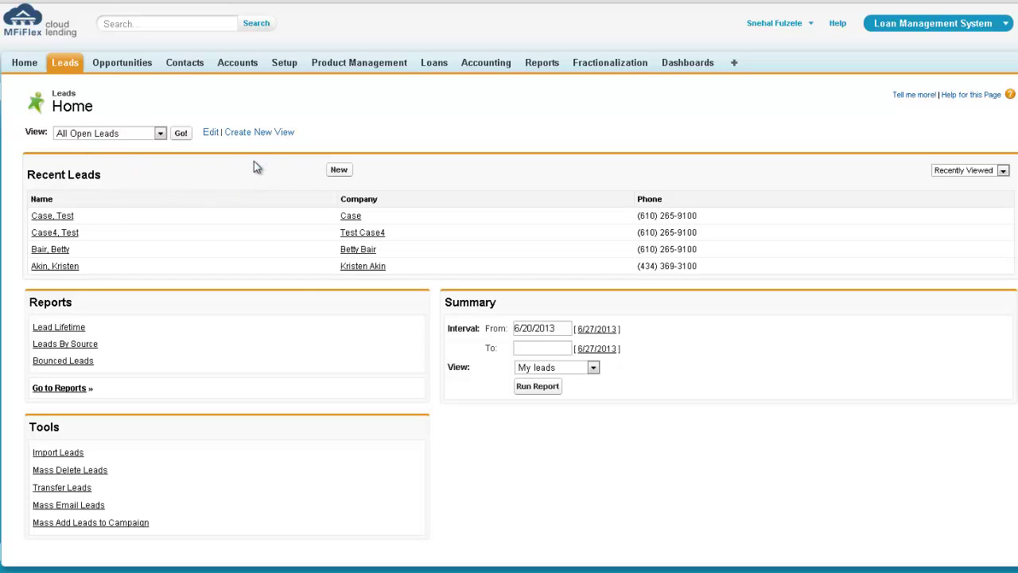
pyautogui.click(338, 171)
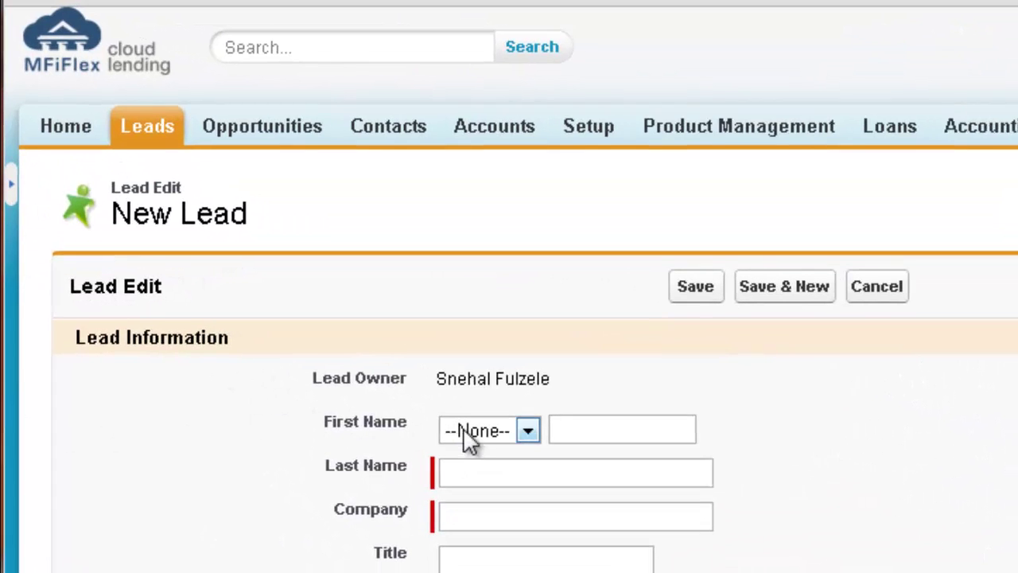
pyautogui.click(539, 439)
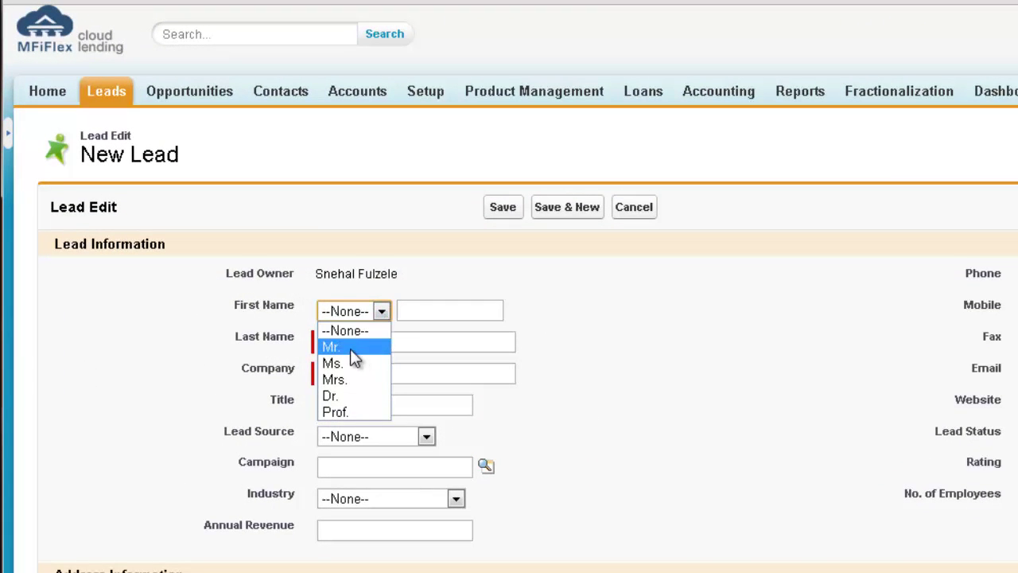
pyautogui.click(350, 348)
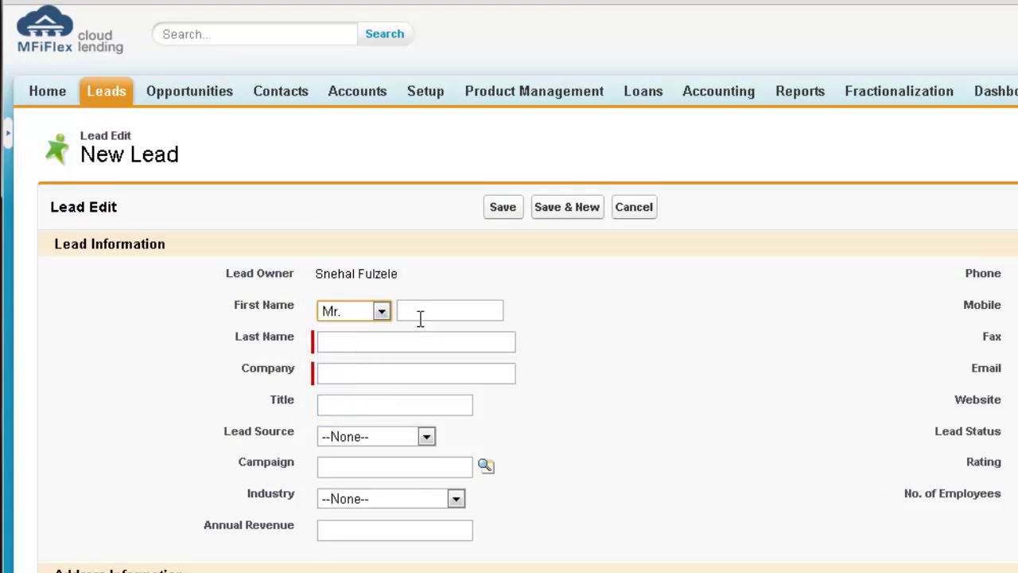
pyautogui.click(423, 311)
pyautogui.write('An')
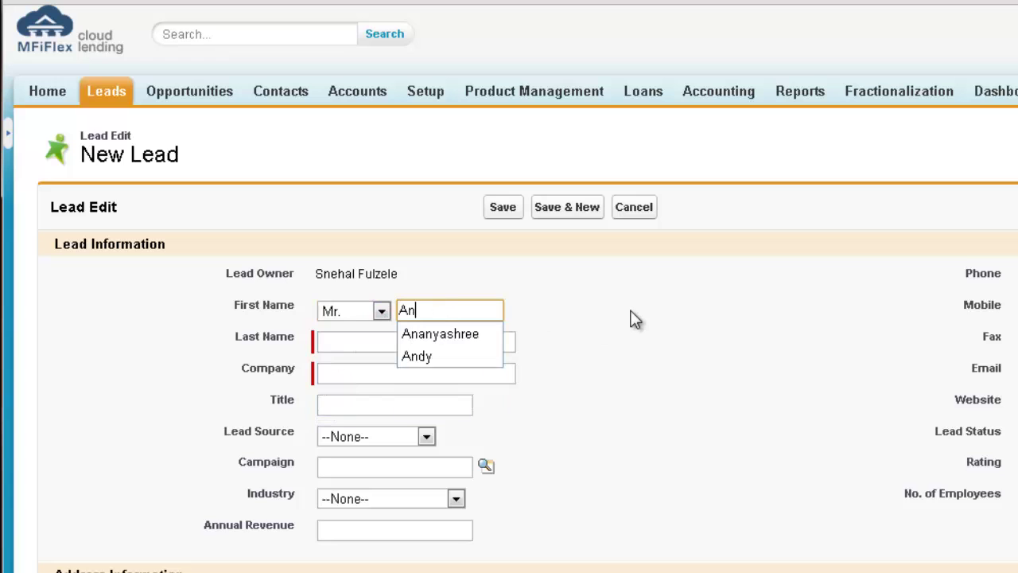
pyautogui.write('dy')
pyautogui.press('Tab')
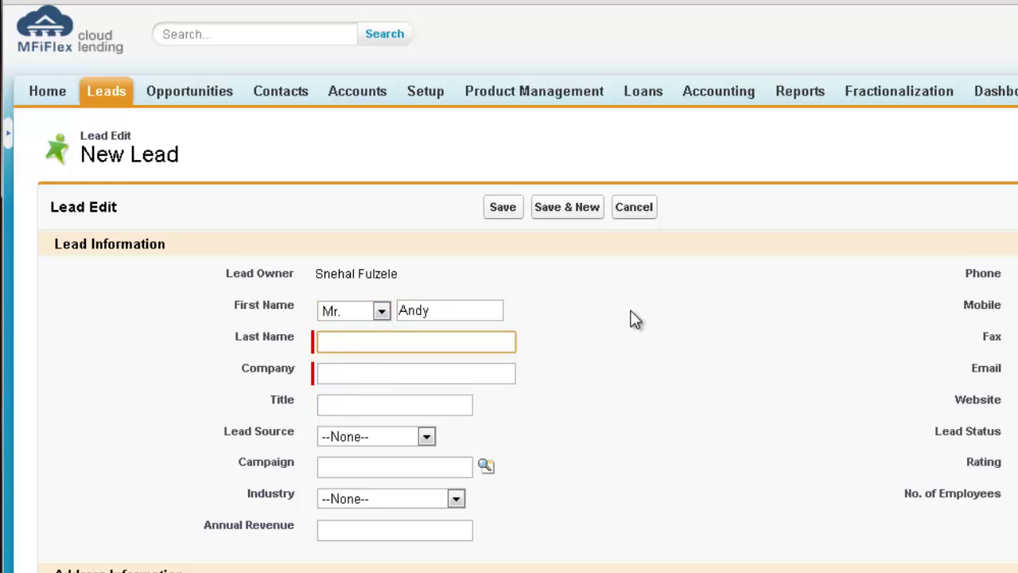
# Enter the lead's last name and set the company to Trader Inc
pyautogui.write('Trader')
pyautogui.press('Tab')
pyautogui.write('Trader In')
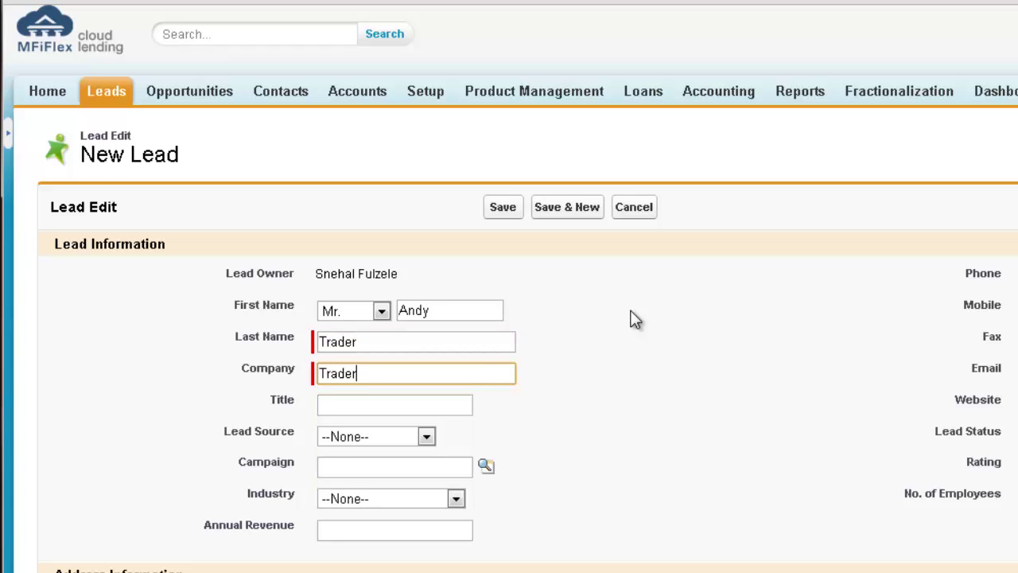
pyautogui.write('c.')
pyautogui.click(410, 407)
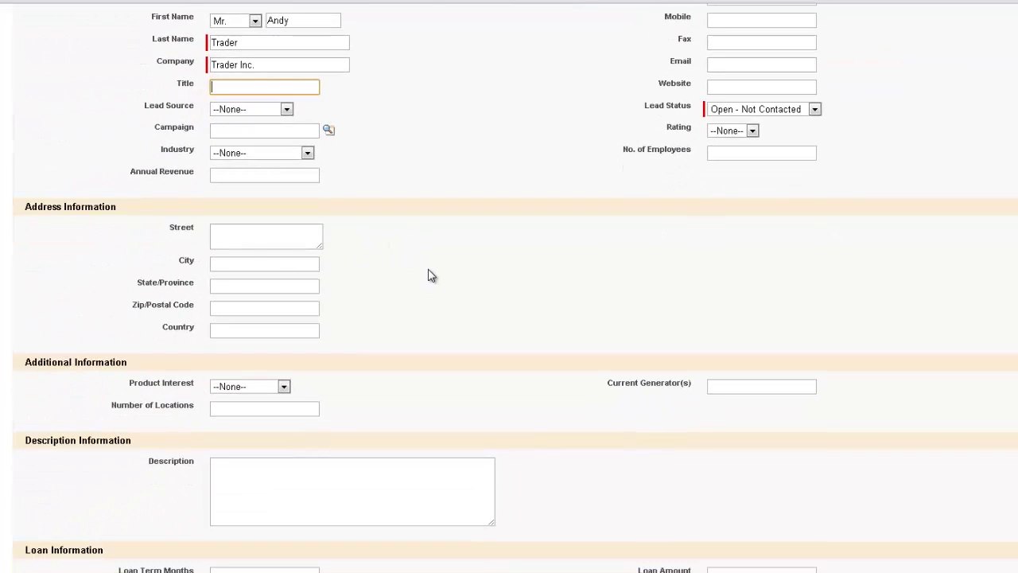
# In the lead's loan information, set the loan term to 12 months and the billing method to Declining Balance
pyautogui.scroll(-5, 426, 272)
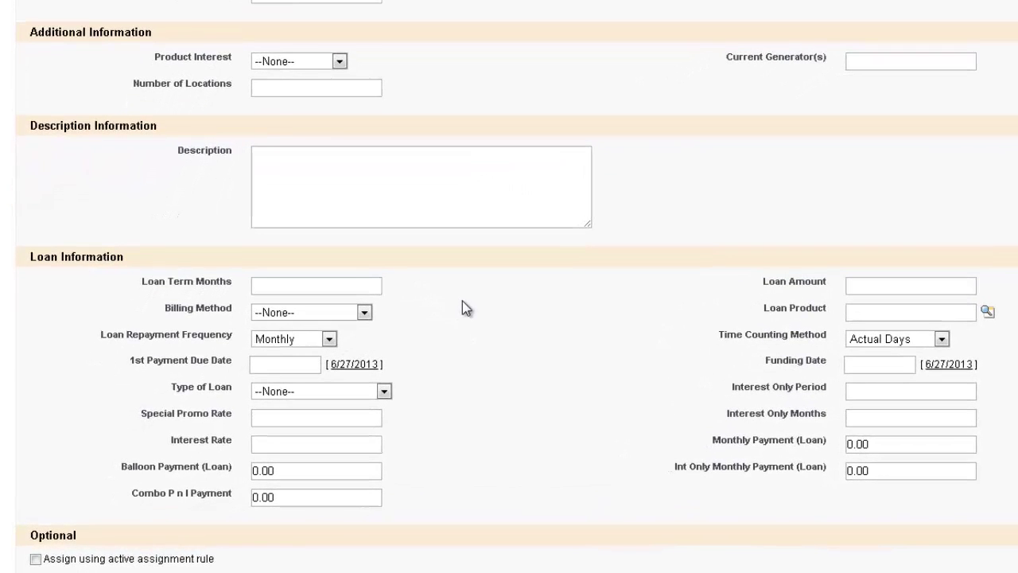
pyautogui.click(309, 284)
pyautogui.write('12')
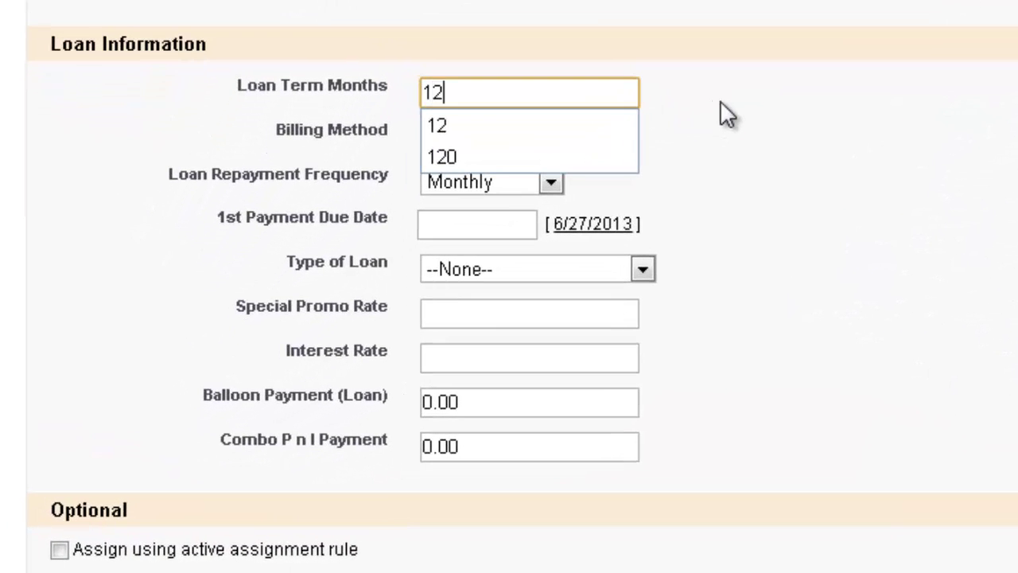
pyautogui.click(720, 100)
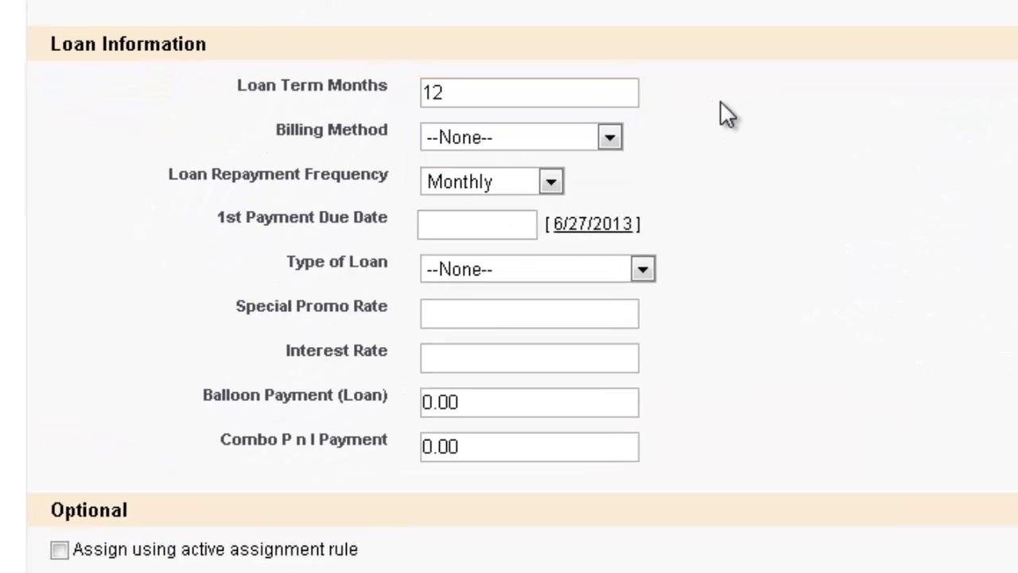
pyautogui.click(609, 137)
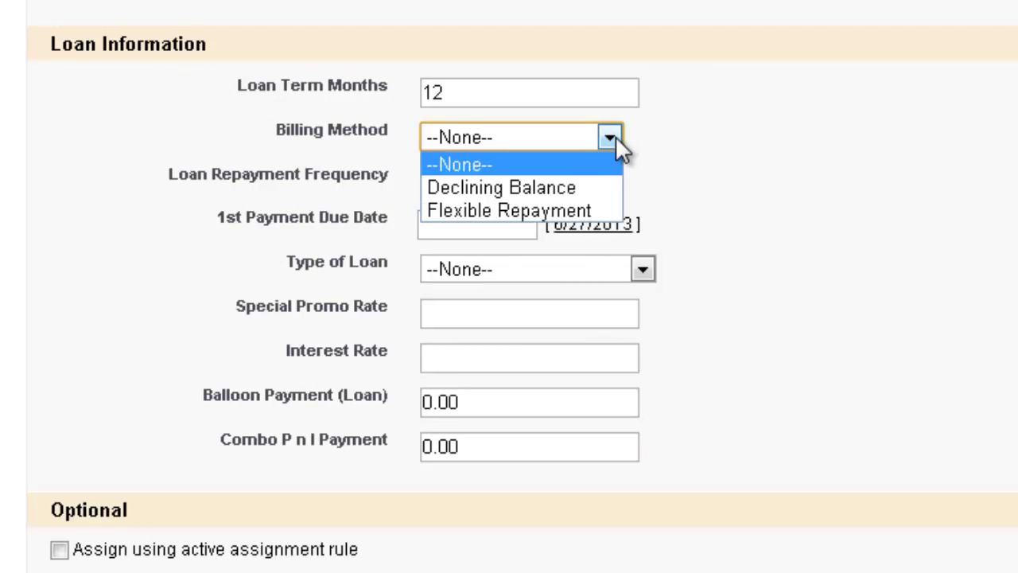
pyautogui.click(517, 188)
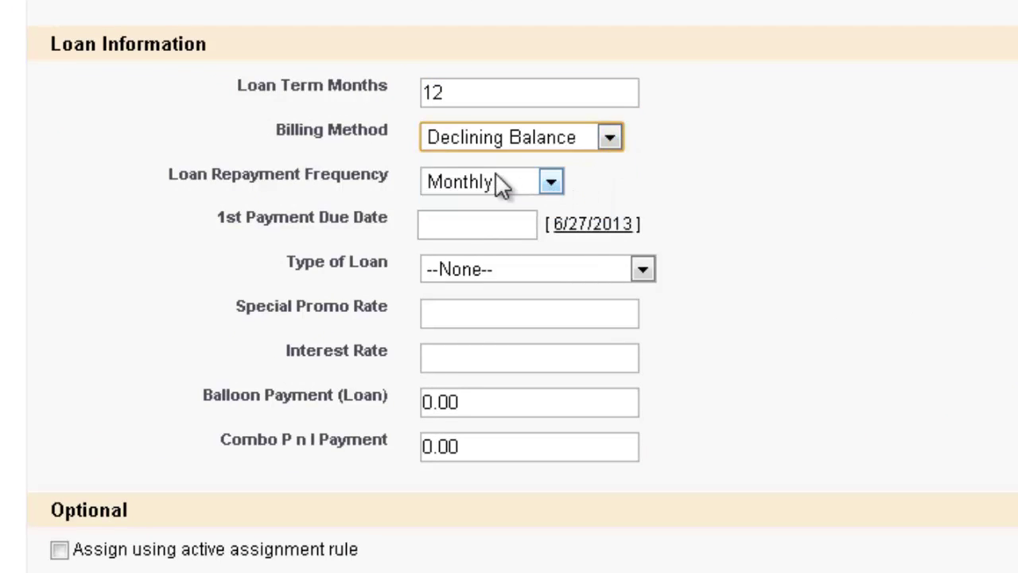
# Keep the loan repayment frequency at Monthly and set the type of loan to Principal & Interest
pyautogui.click(551, 182)
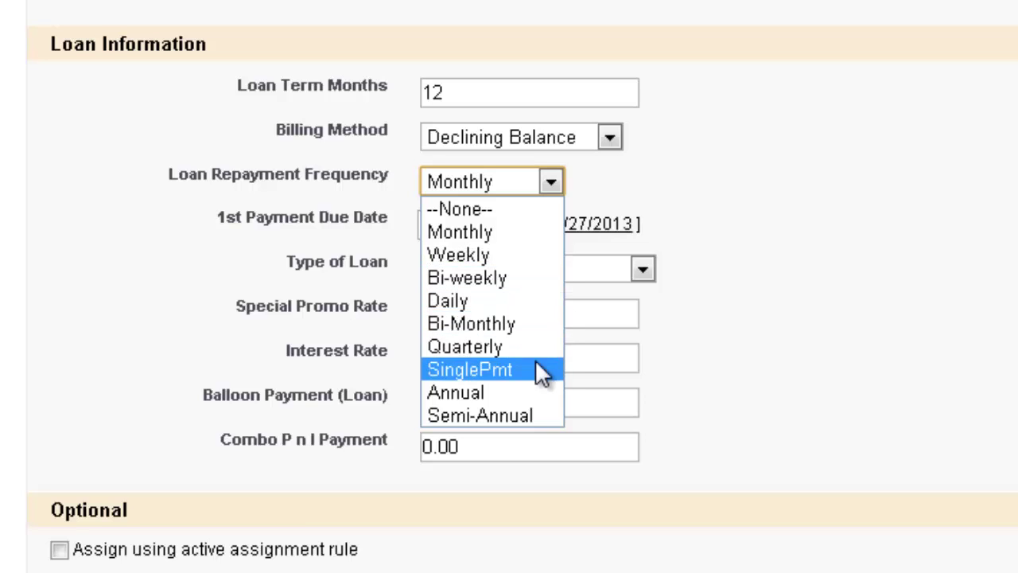
pyautogui.click(737, 307)
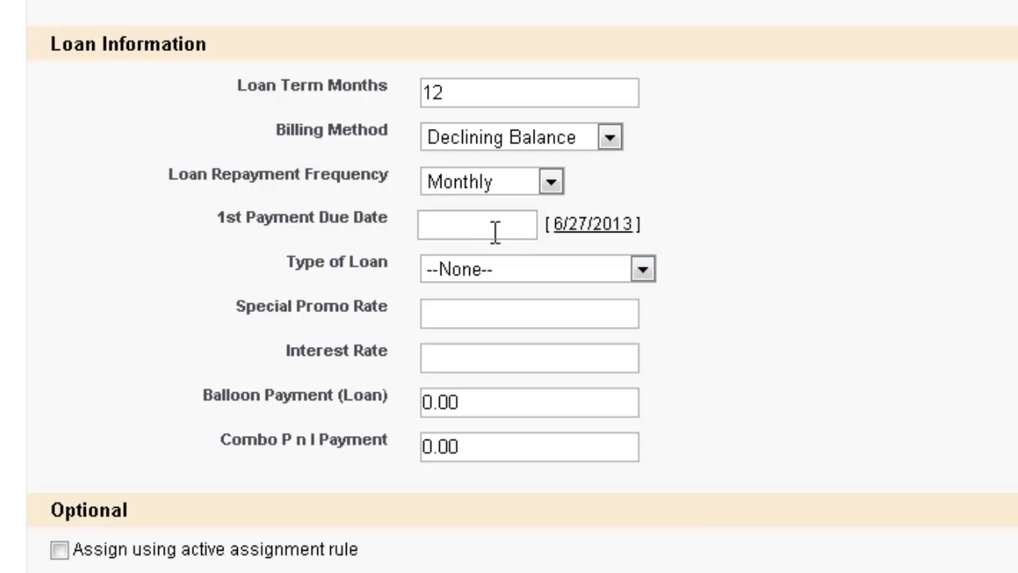
pyautogui.click(643, 269)
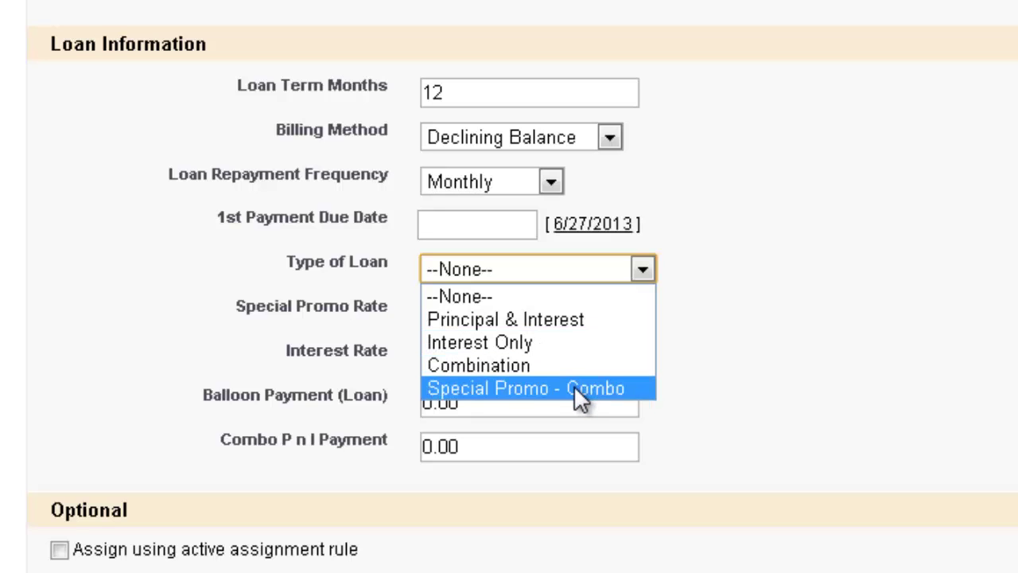
pyautogui.click(547, 317)
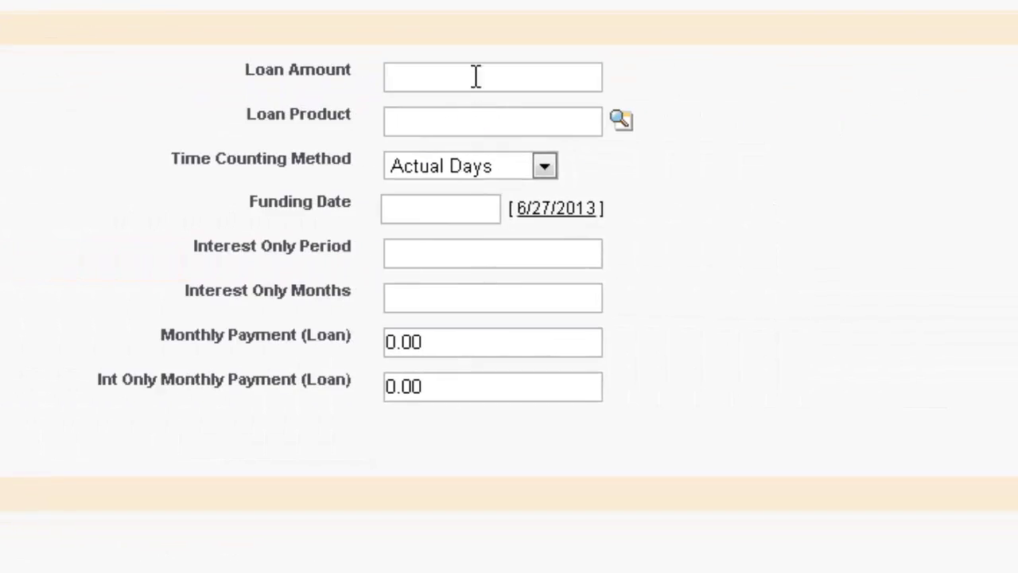
# Assign the loan product LP1 to the lead and save the lead record
pyautogui.click(626, 133)
pyautogui.click(175, 438)
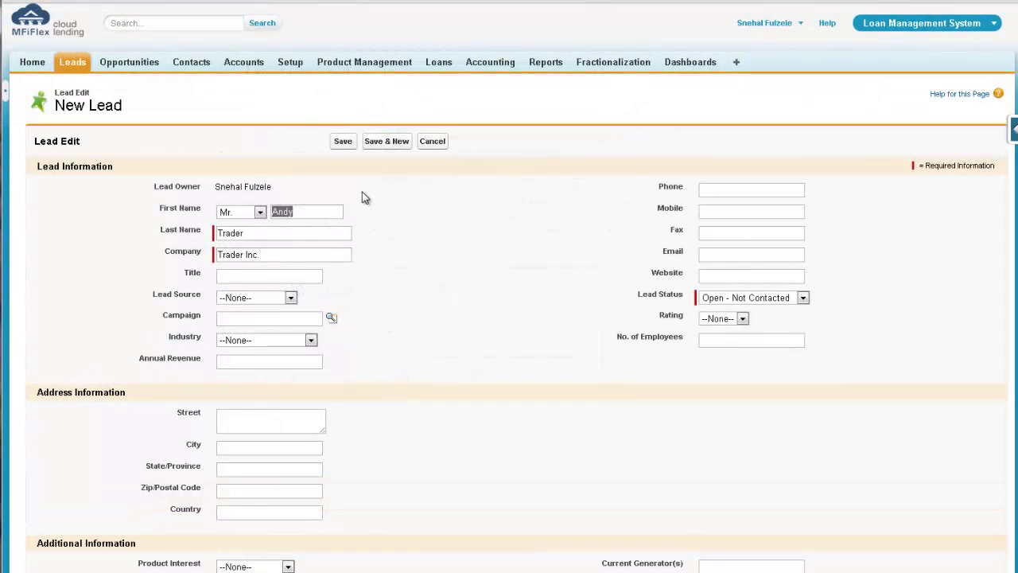
pyautogui.click(343, 141)
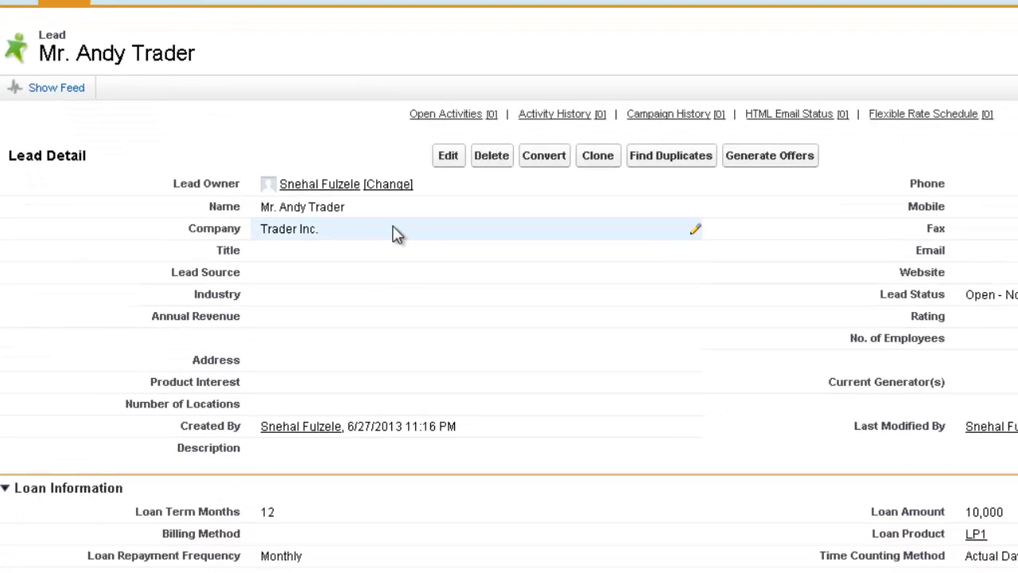
# Convert the saved lead into a new Trader Inc. account with an opportunity, using the converted status Closed - Converted
pyautogui.scroll(-5, 395, 233)
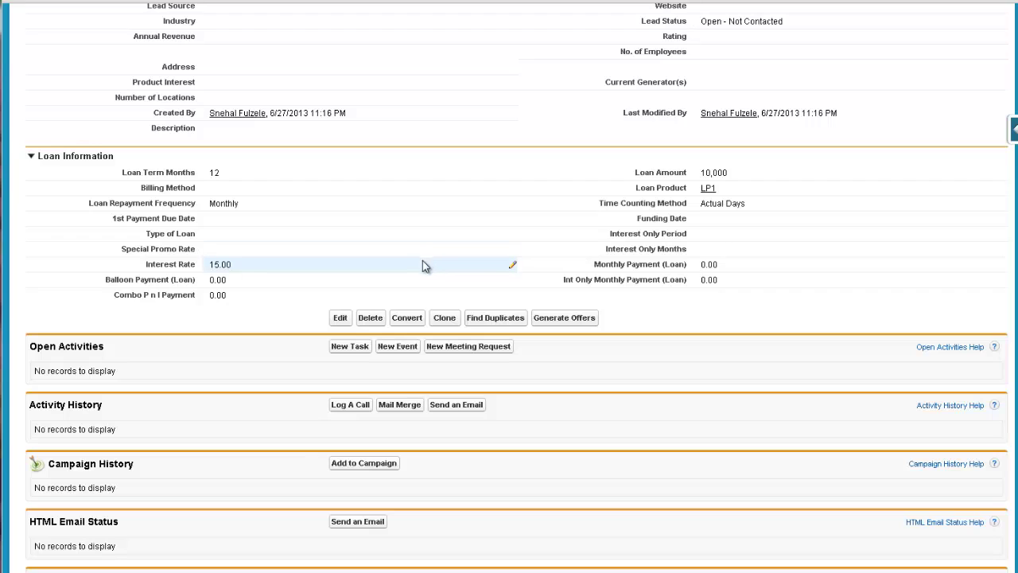
pyautogui.click(407, 318)
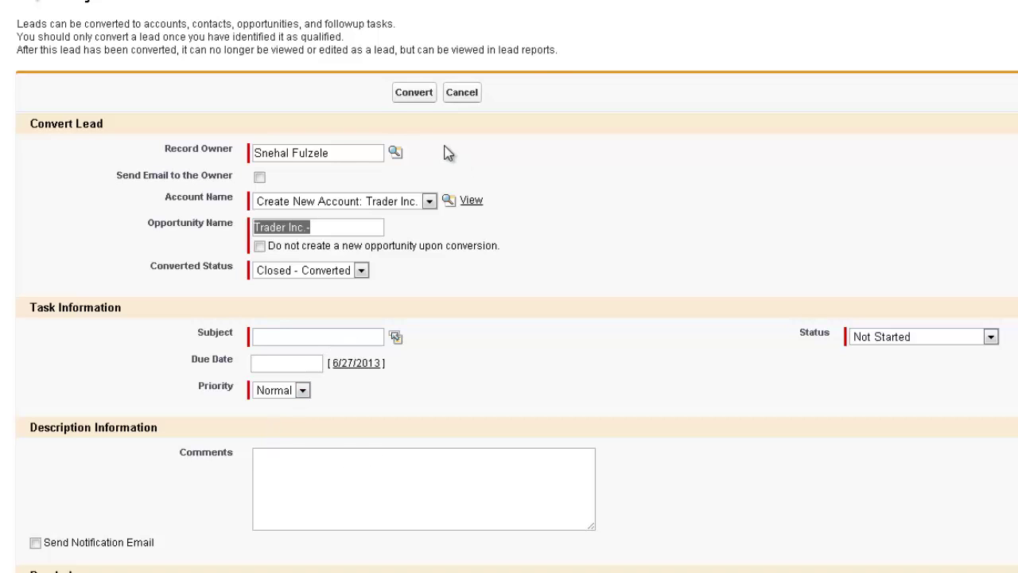
pyautogui.click(415, 94)
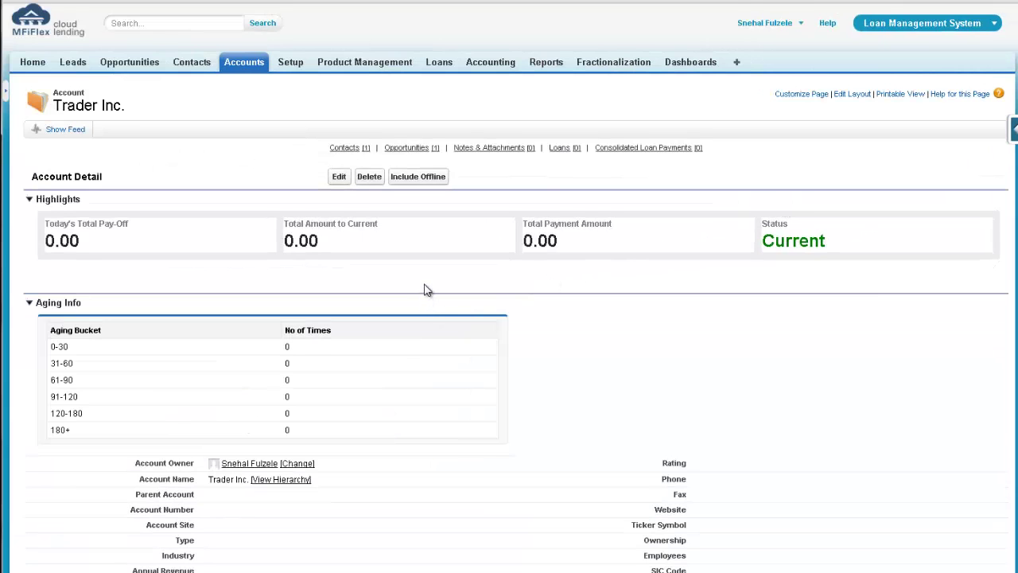
# Open the Trader Inc.- opportunity from the new account's related opportunities
pyautogui.scroll(-3, 425, 290)
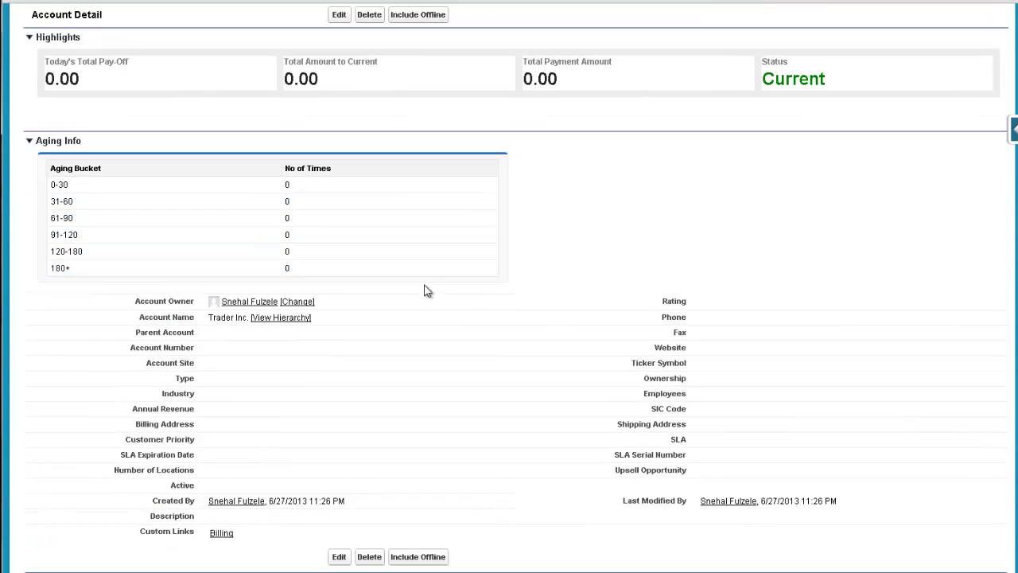
pyautogui.scroll(-5, 425, 288)
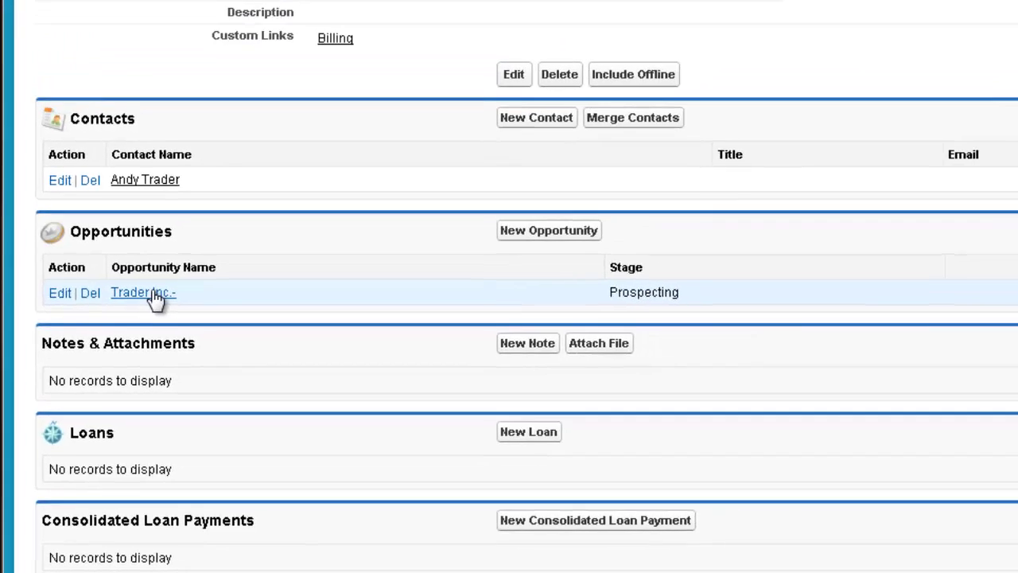
pyautogui.click(169, 252)
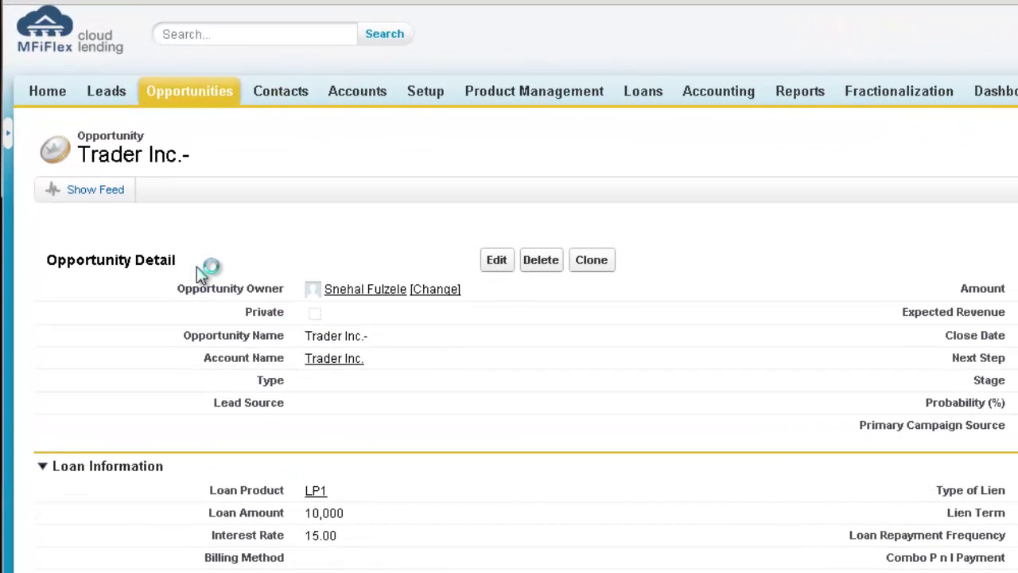
# Review the opportunity's loan information, activities, contact roles and stage history
pyautogui.scroll(-4, 197, 268)
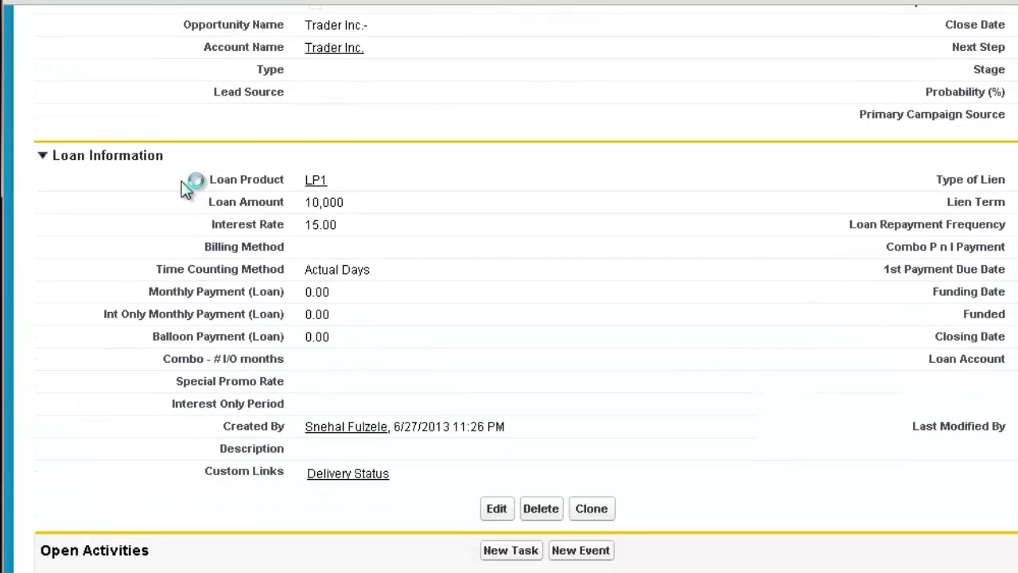
pyautogui.scroll(-3, 193, 198)
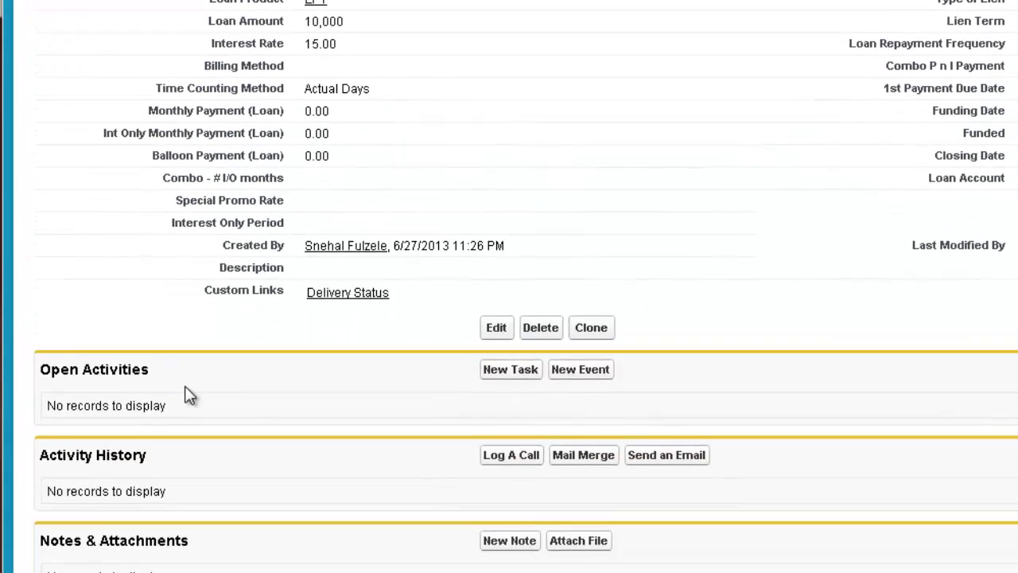
pyautogui.scroll(-1, 190, 386)
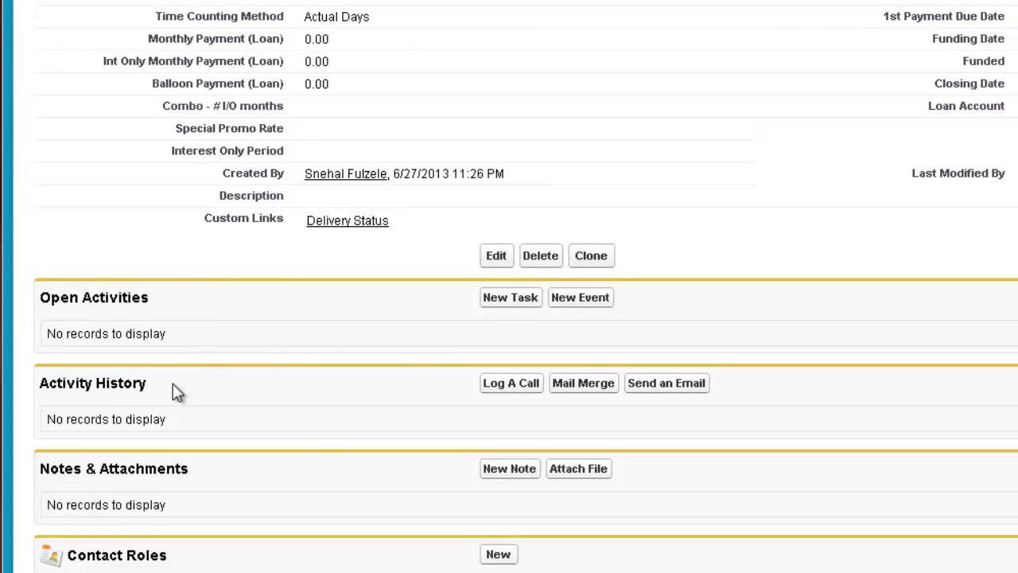
pyautogui.scroll(-3, 174, 390)
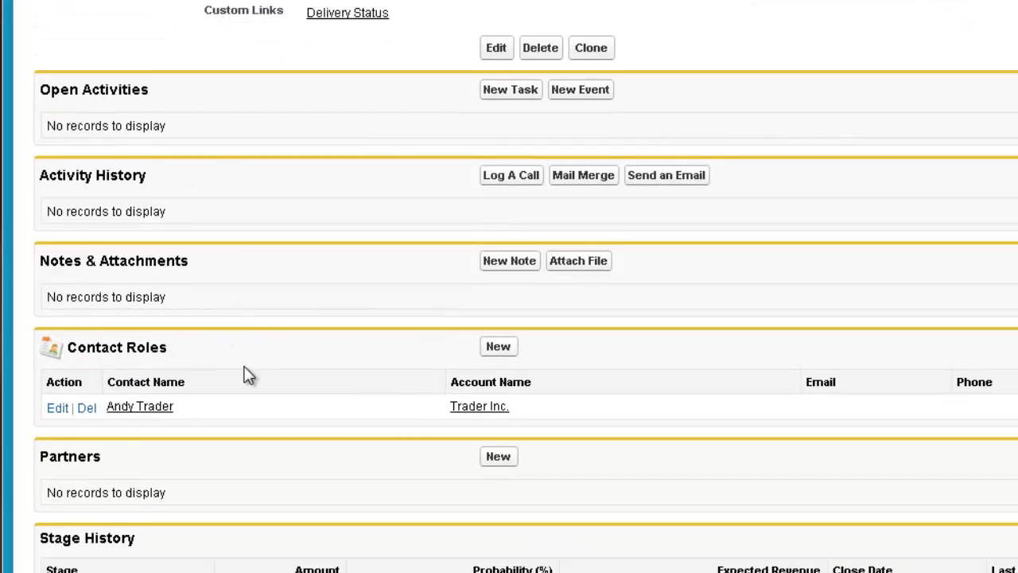
pyautogui.scroll(-2, 226, 373)
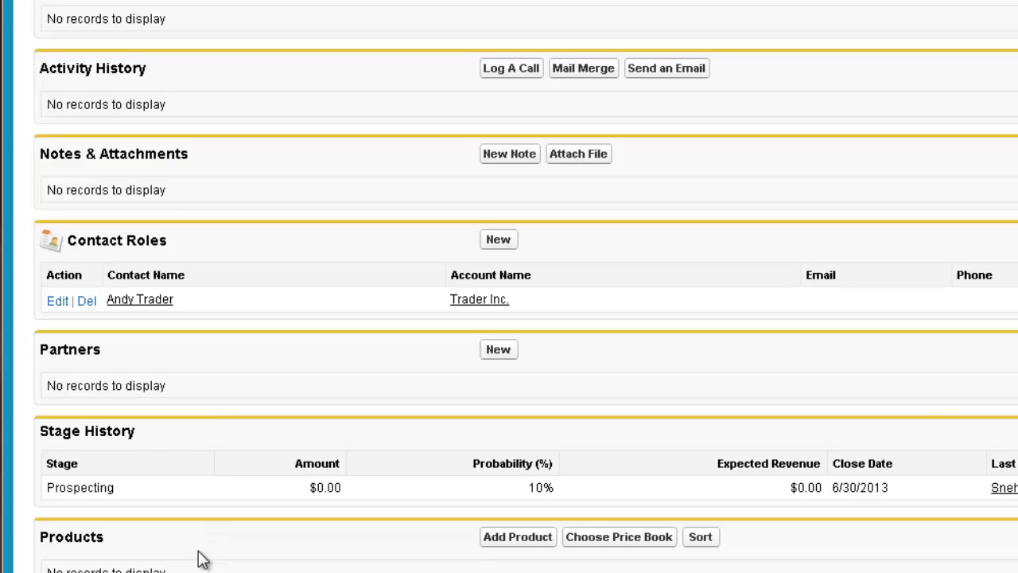
pyautogui.scroll(7, 509, 318)
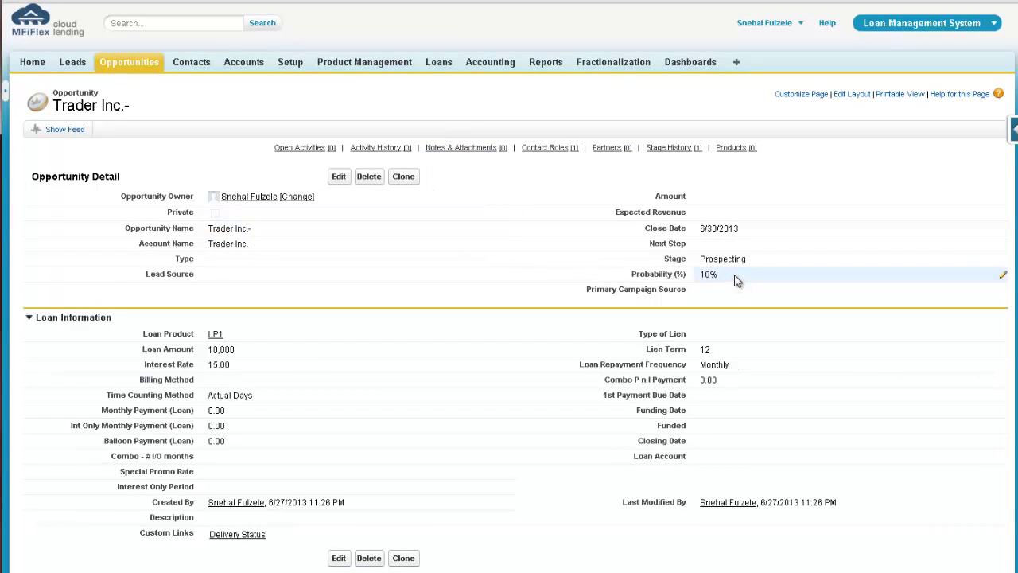
# Set the opportunity's stage to Proposal/Price Quote and try to save the record
pyautogui.doubleClick(765, 261)
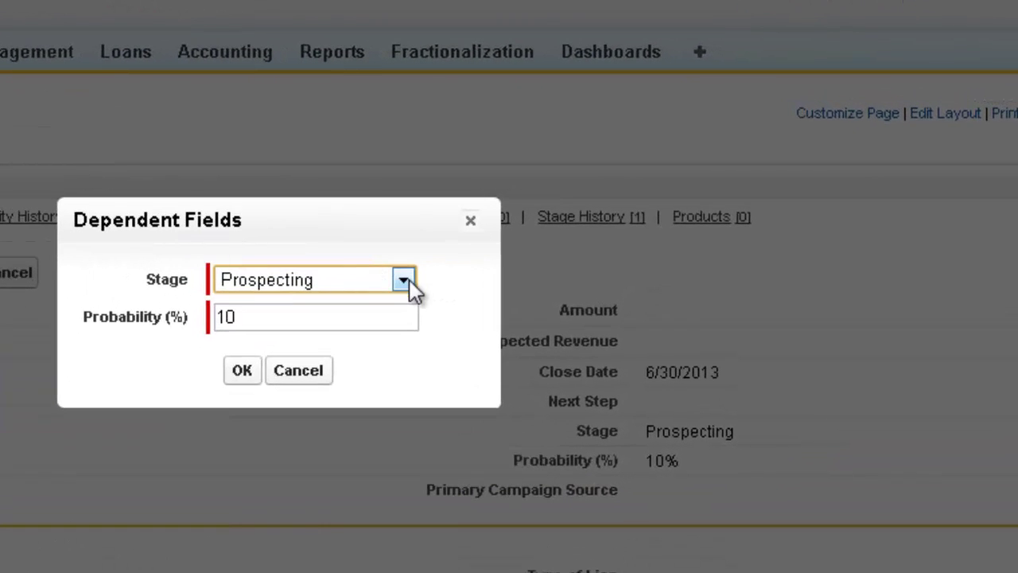
pyautogui.click(404, 280)
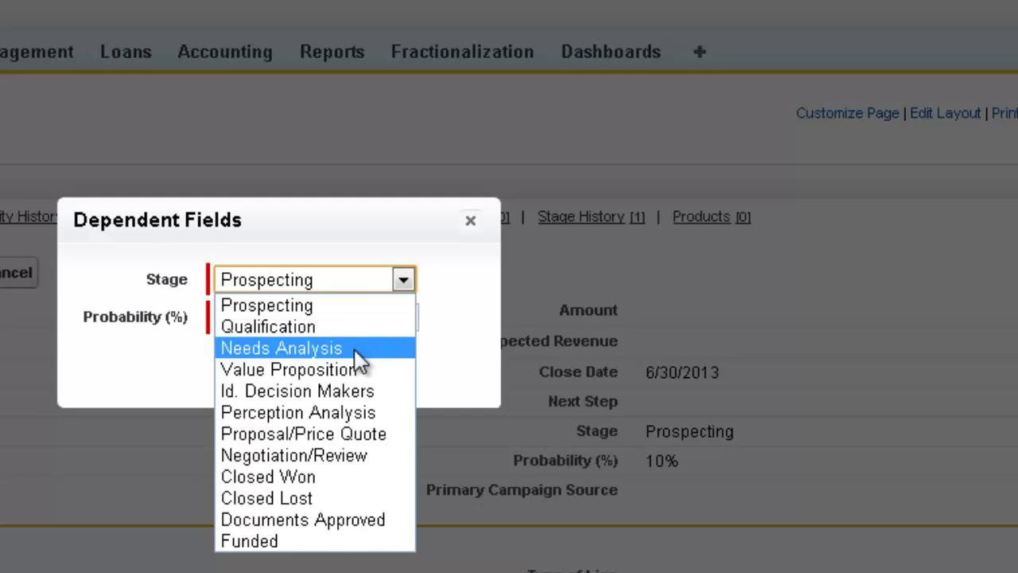
pyautogui.click(360, 434)
pyautogui.click(239, 369)
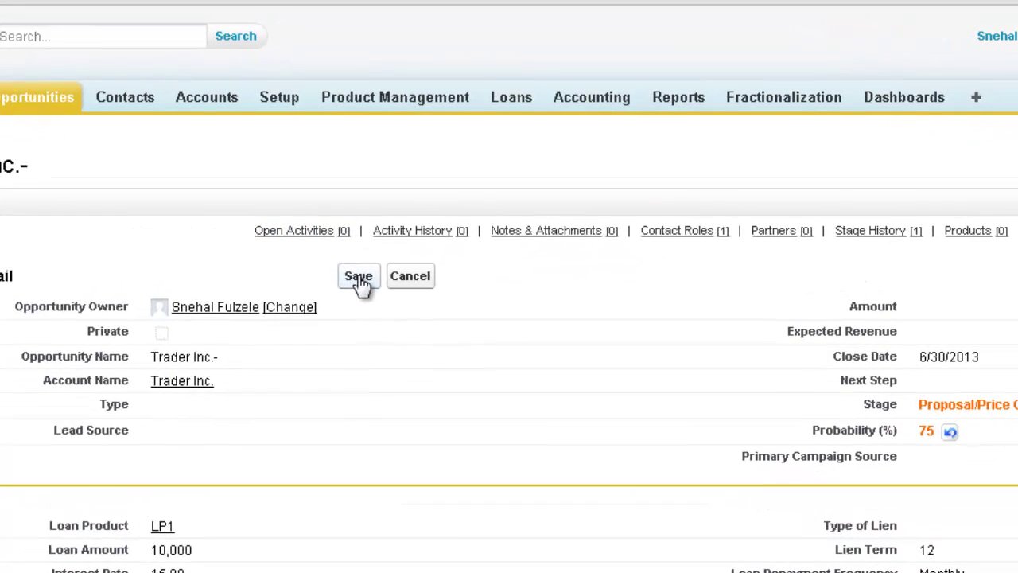
pyautogui.click(359, 276)
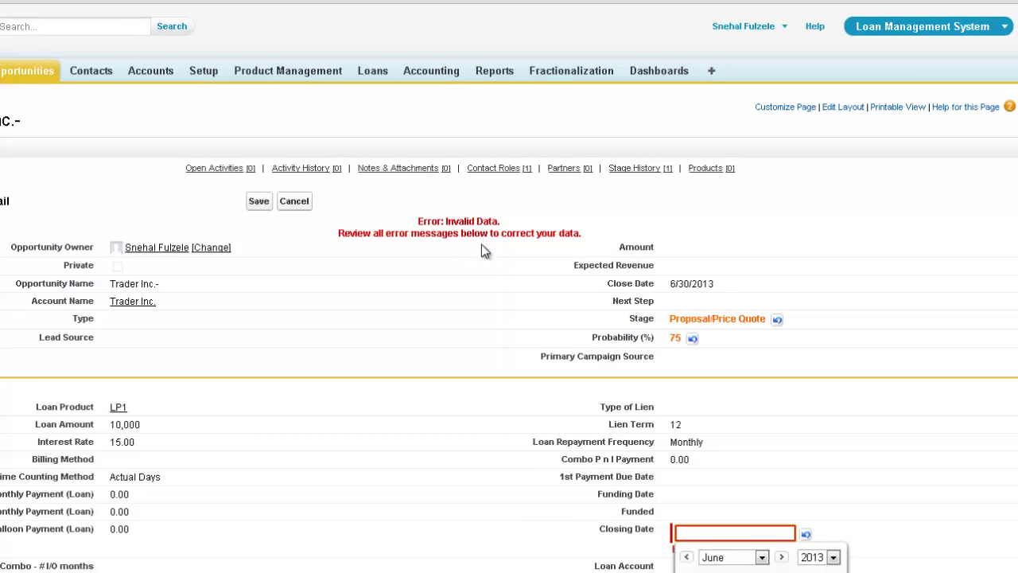
# Set the opportunity's closing date to 6/27/2013 and save the record
pyautogui.scroll(-2, 493, 342)
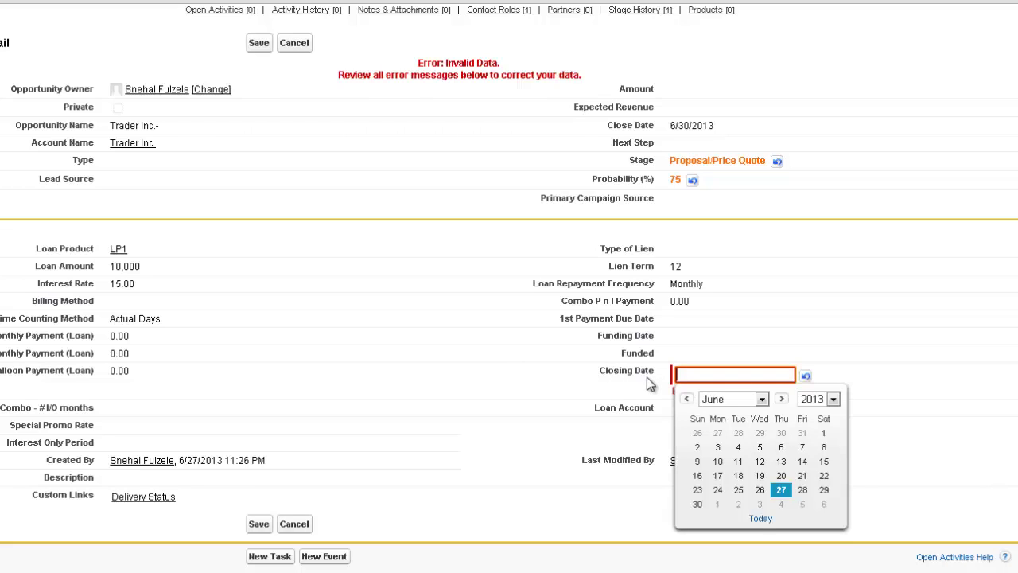
pyautogui.click(782, 490)
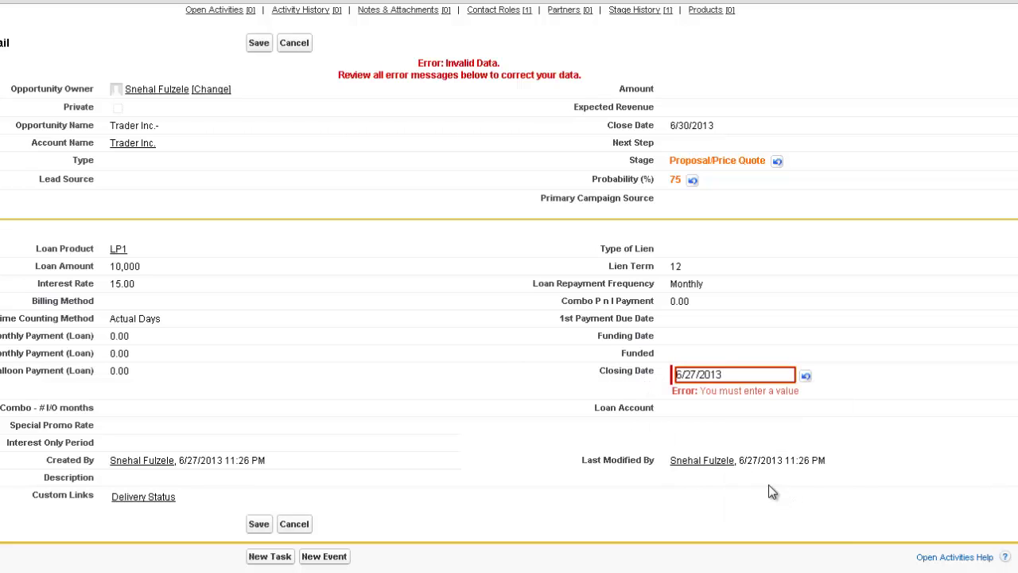
pyautogui.click(259, 43)
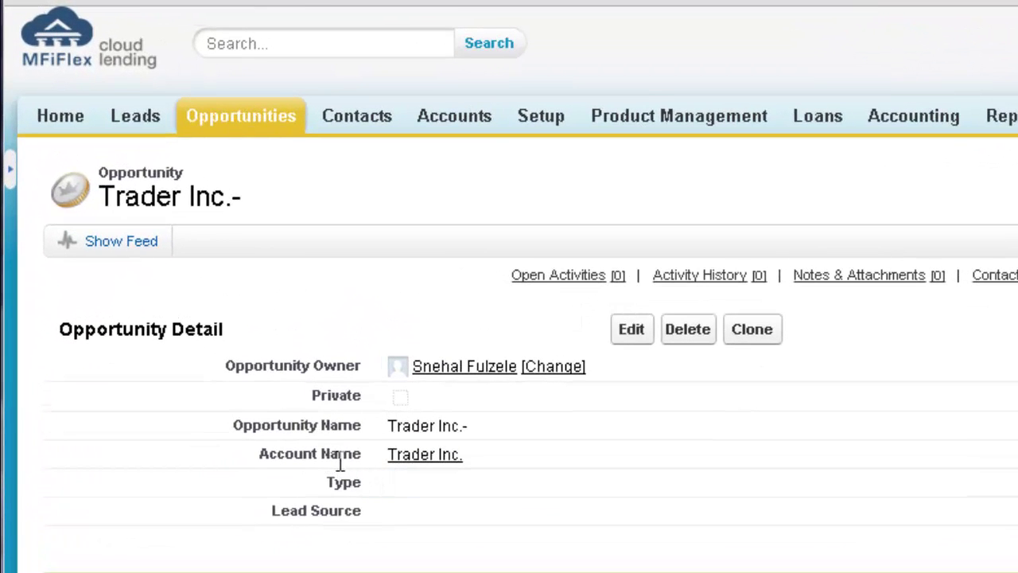
# Open the Trader Inc. account from the opportunity and start a new loan from its related loans
pyautogui.moveTo(422, 470)
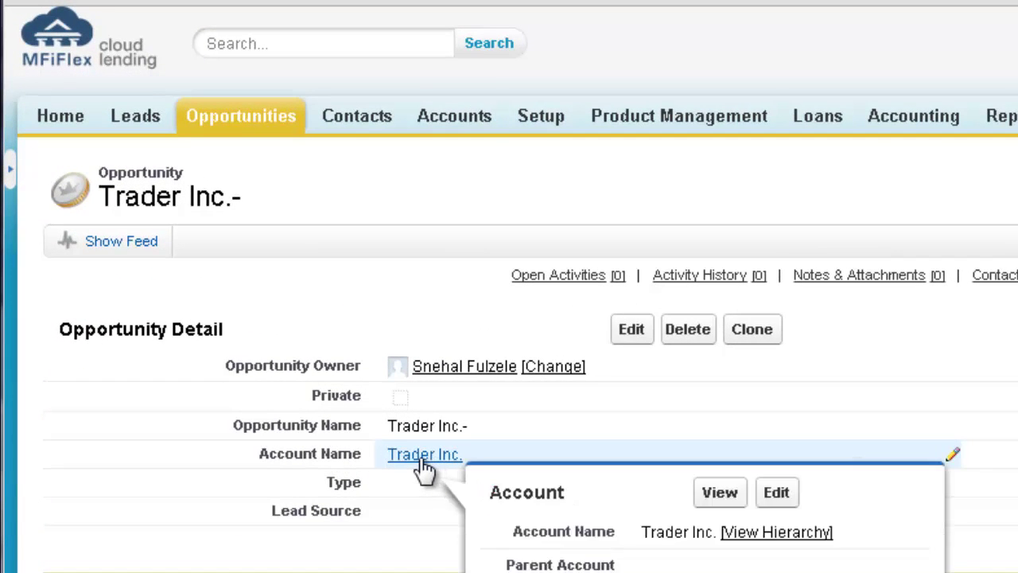
pyautogui.click(426, 457)
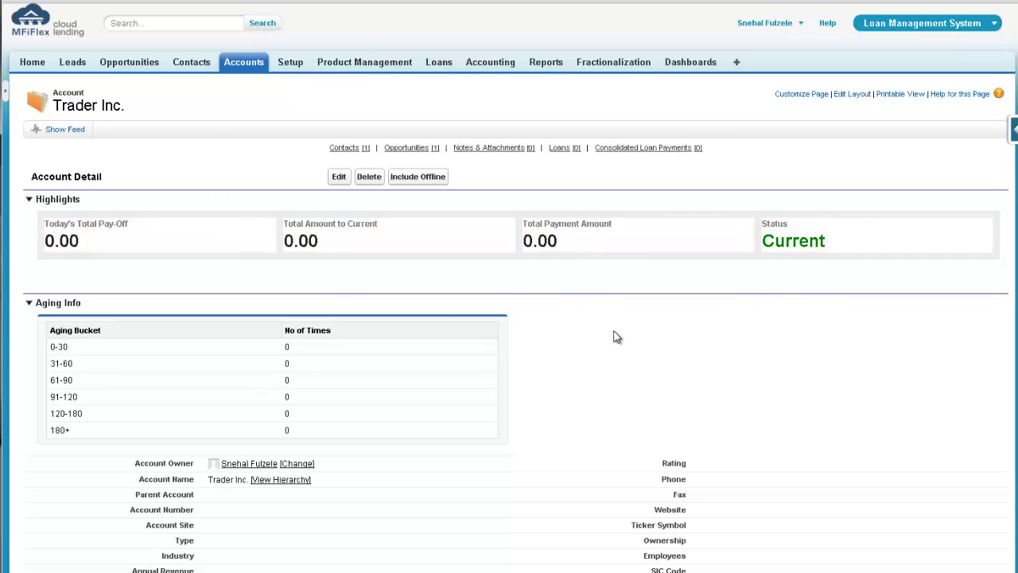
pyautogui.scroll(-4, 613, 336)
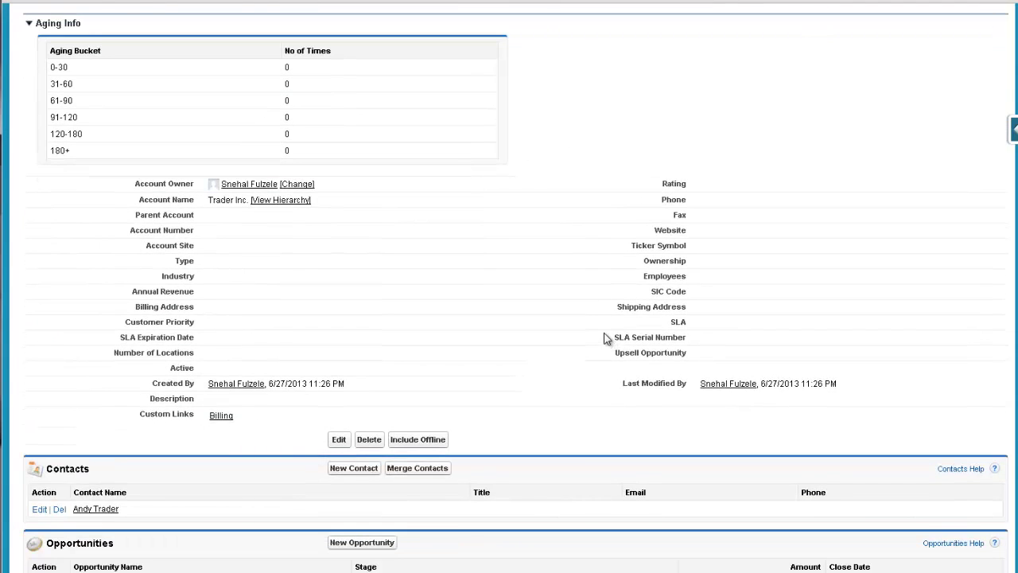
pyautogui.scroll(-1, 603, 339)
pyautogui.scroll(-2, 602, 340)
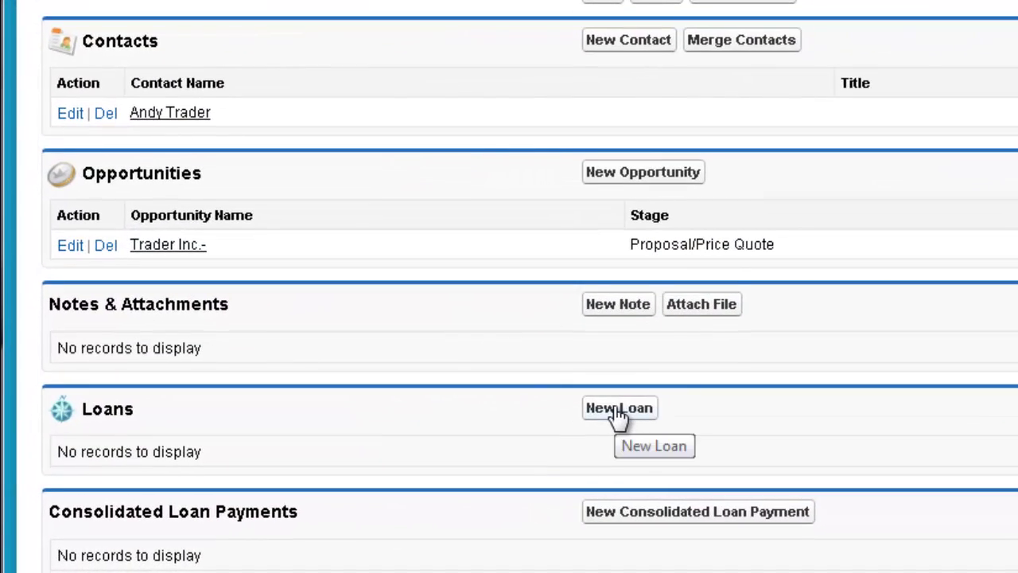
pyautogui.click(618, 409)
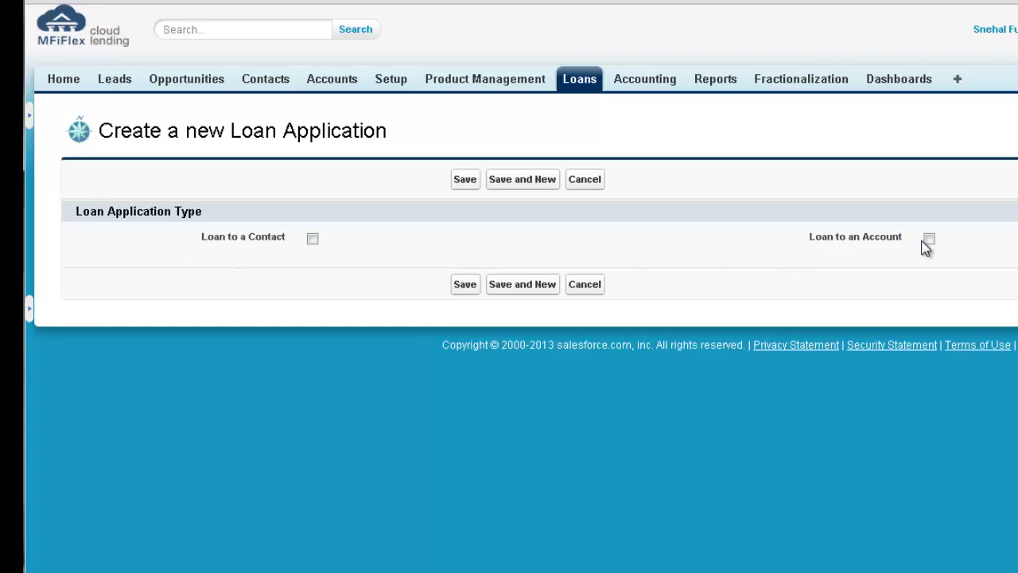
# Mark the application as a loan to a contact, choose the Trader Inc. contact, and clear the contact again
pyautogui.click(312, 240)
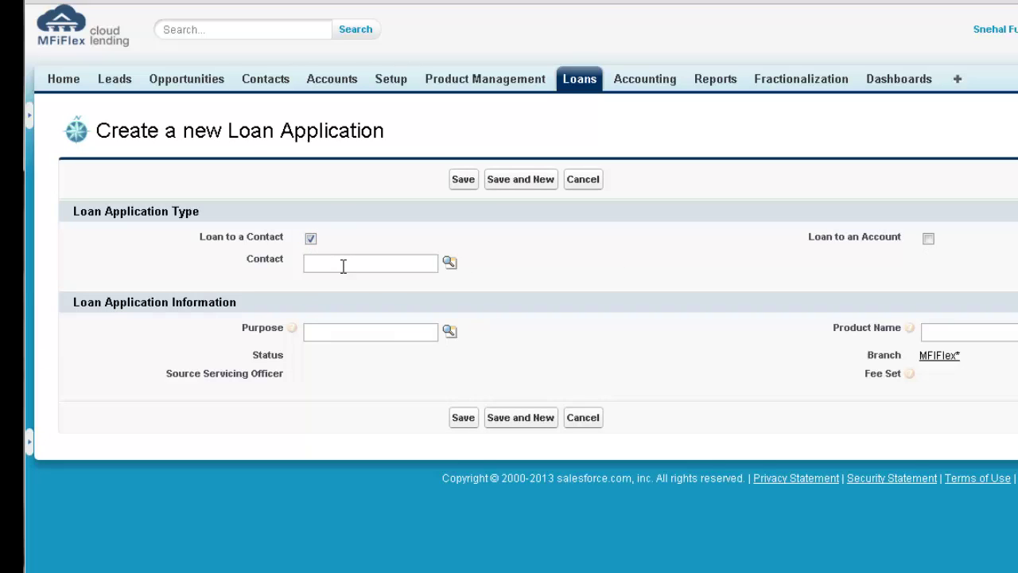
pyautogui.click(342, 265)
pyautogui.write('andy')
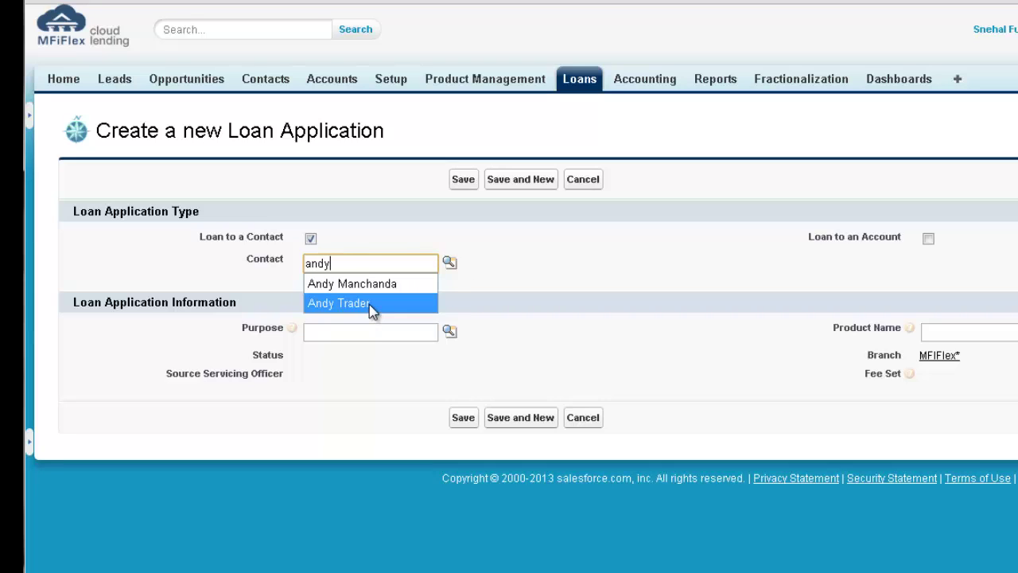
pyautogui.click(369, 304)
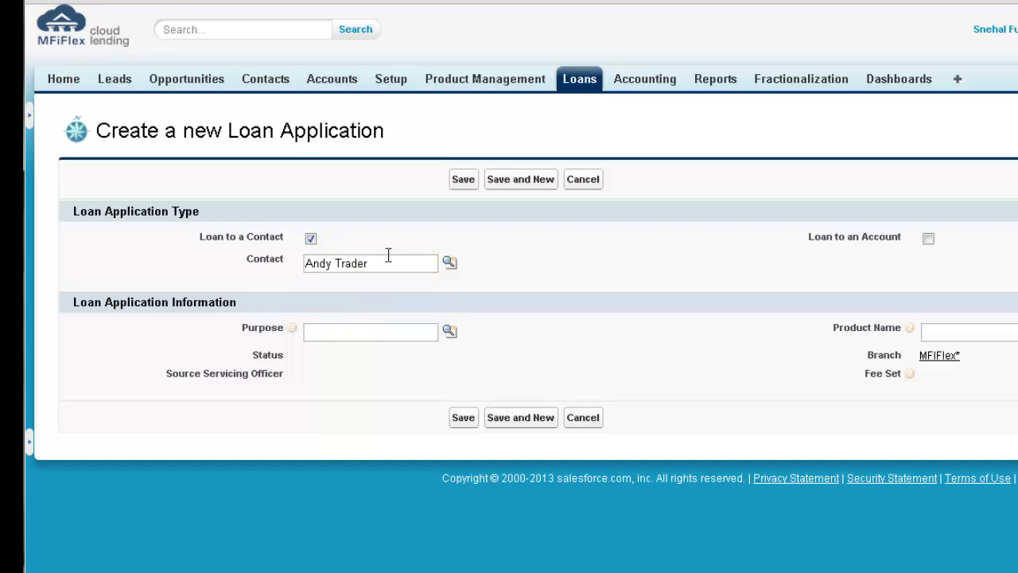
pyautogui.moveTo(387, 262); pyautogui.dragTo(284, 263)
pyautogui.press('BackSpace')
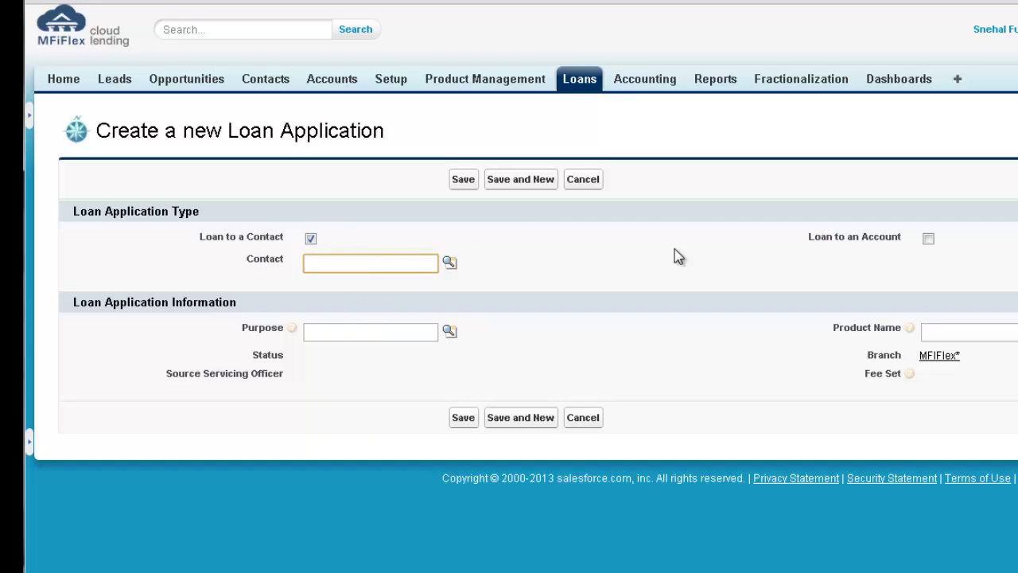
# Switch the application type from a contact loan to a loan to an account
pyautogui.click(931, 240)
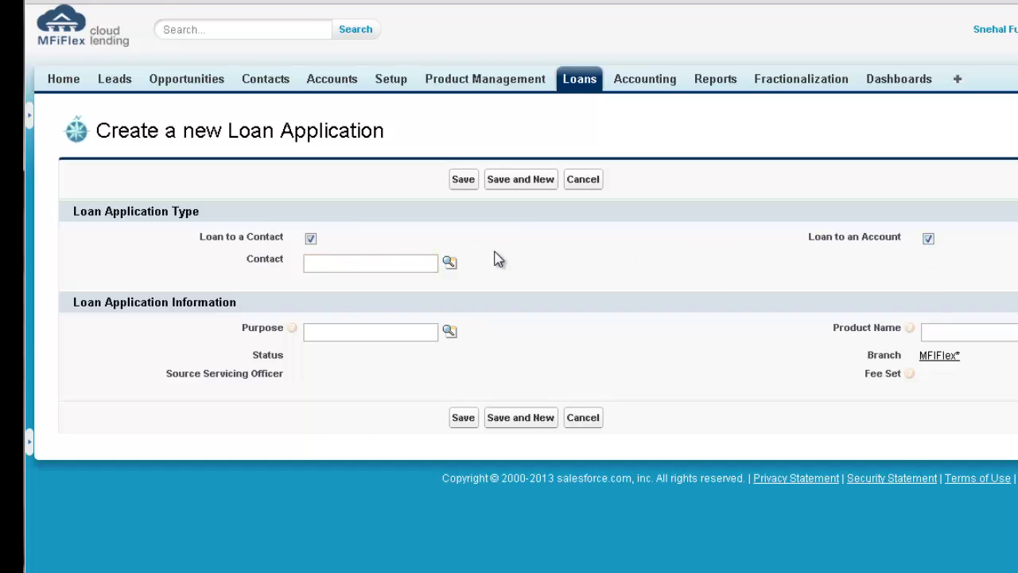
pyautogui.click(315, 241)
pyautogui.click(929, 239)
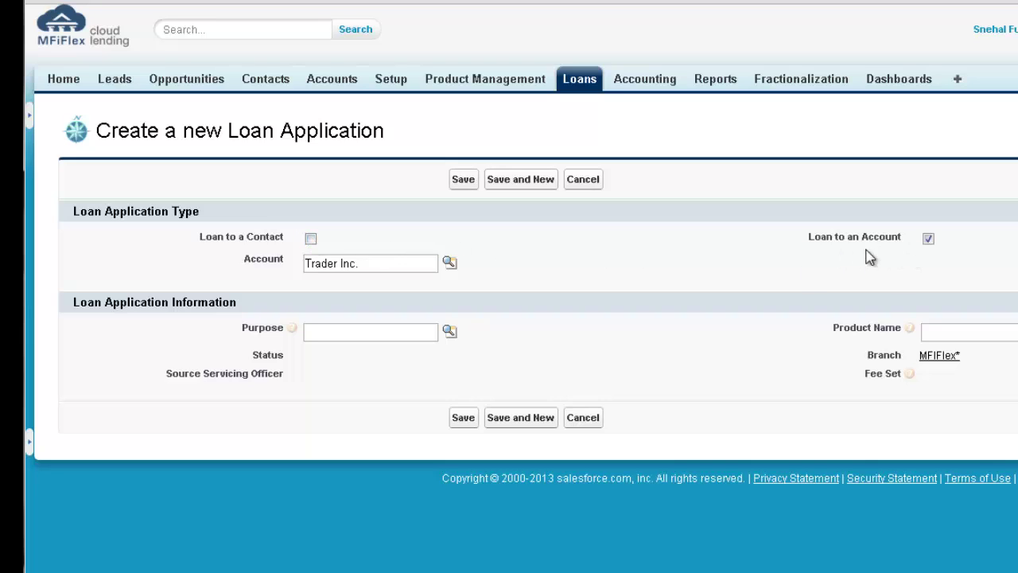
# Switch the application back to a loan to a contact and select the Trader Inc. contact as borrower
pyautogui.click(311, 239)
pyautogui.click(928, 239)
pyautogui.click(350, 265)
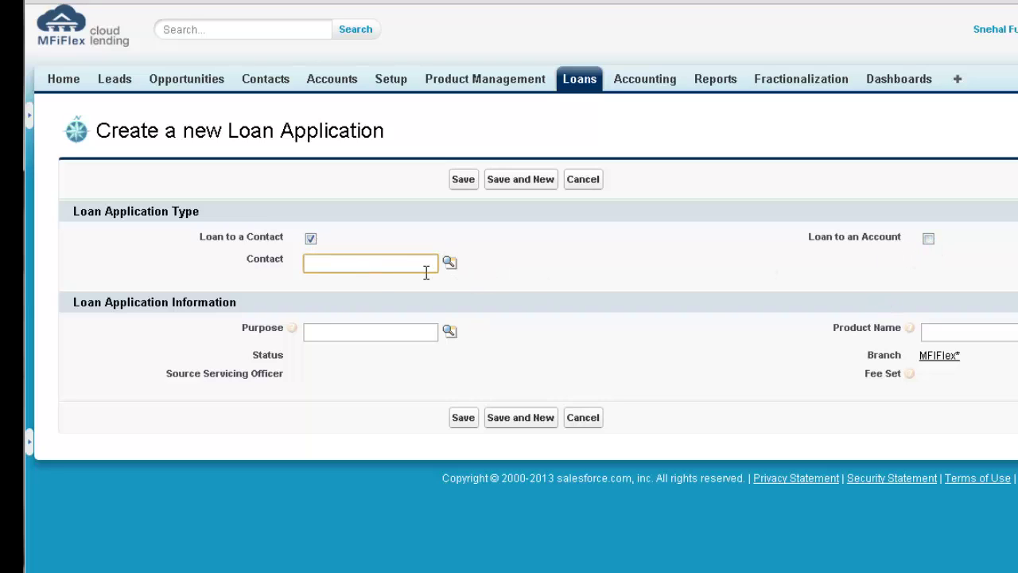
pyautogui.write('andy')
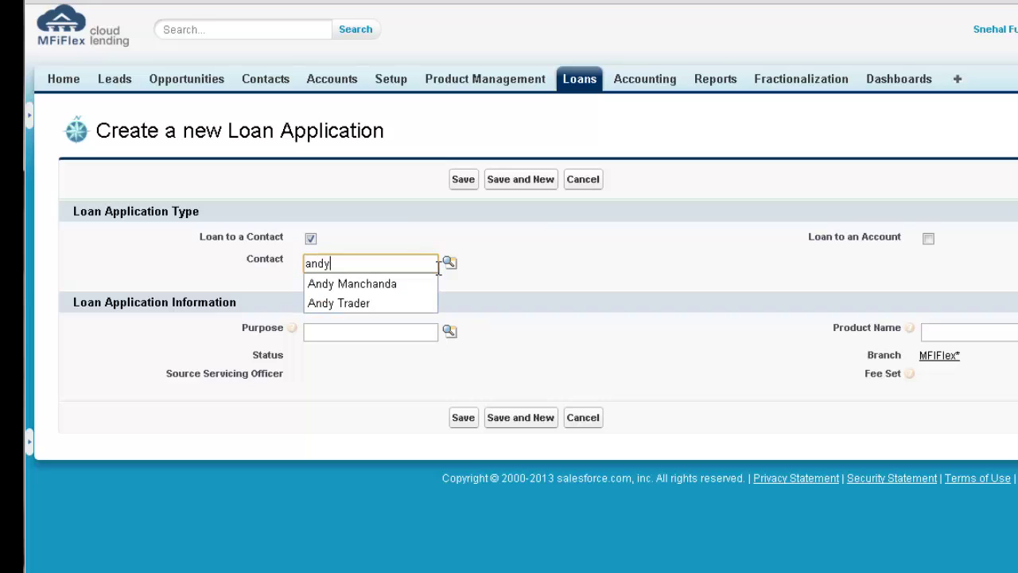
pyautogui.click(370, 303)
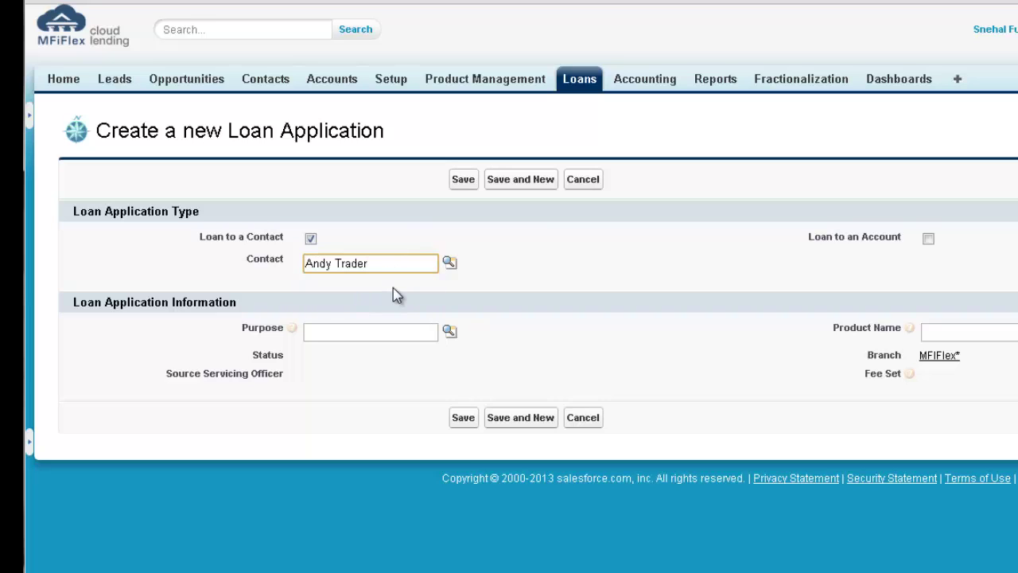
# Look up and assign the loan purpose Personal and the loan product LP1
pyautogui.click(449, 332)
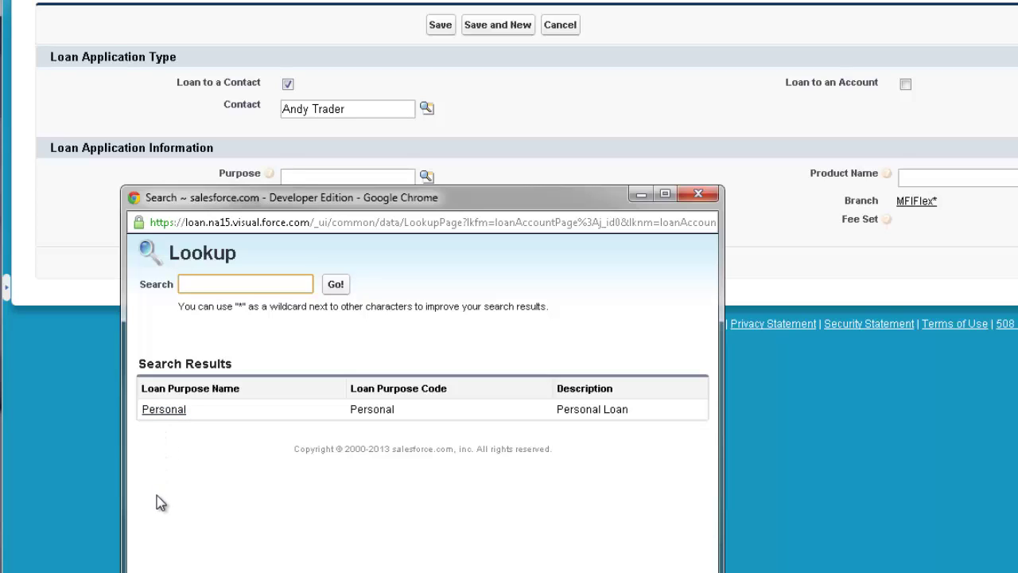
pyautogui.click(175, 418)
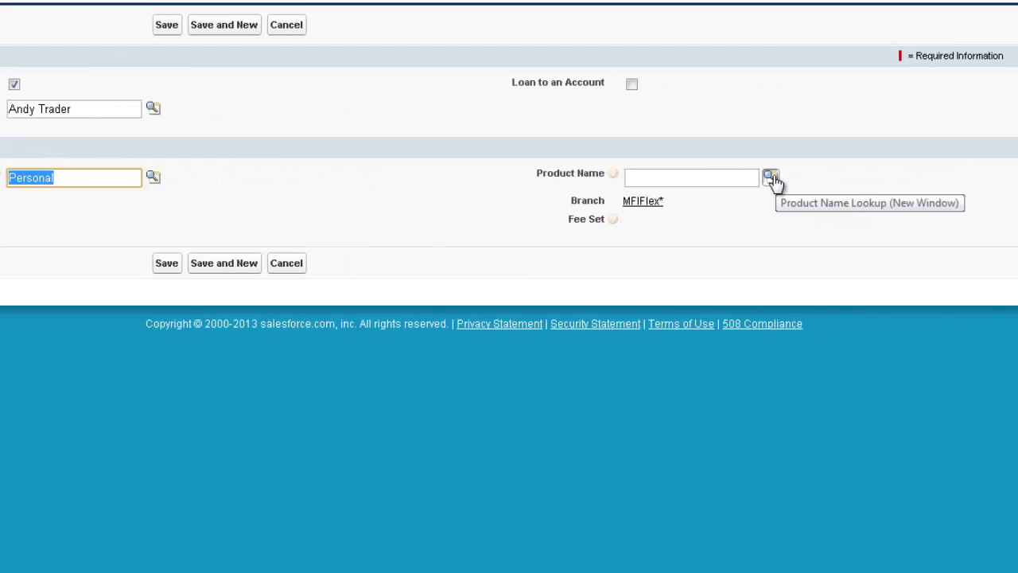
pyautogui.click(771, 176)
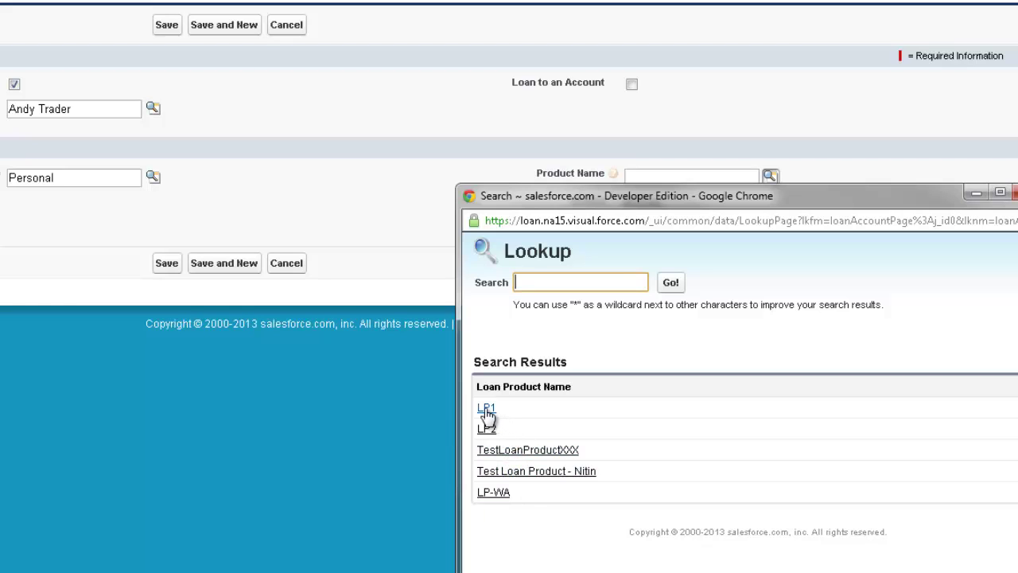
pyautogui.click(486, 409)
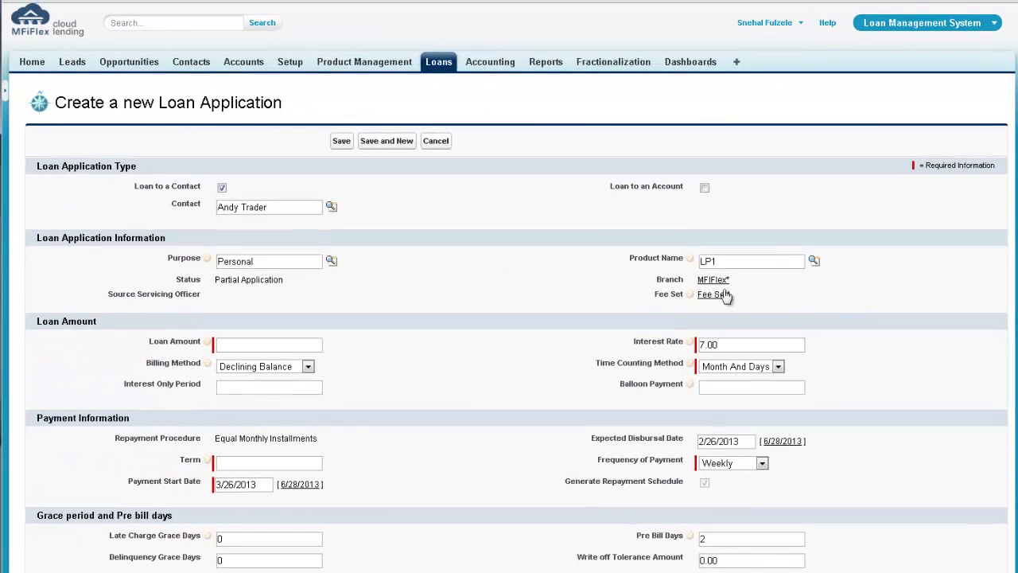
# Enter a loan amount of 1000 at an interest rate of 15.00 with the Declining Balance billing method
pyautogui.scroll(-2, 428, 318)
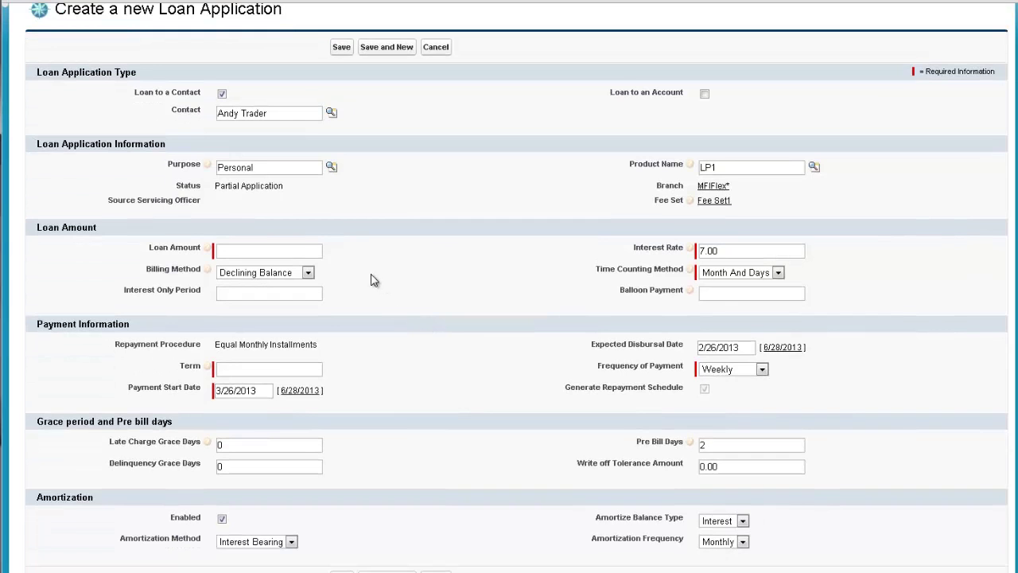
pyautogui.click(275, 253)
pyautogui.write('1000')
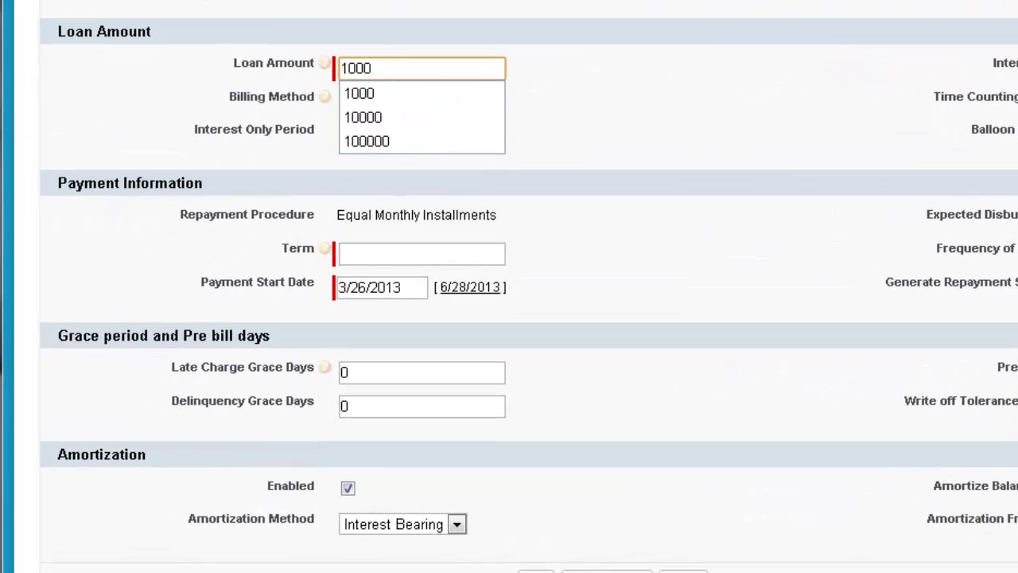
pyautogui.press('Tab')
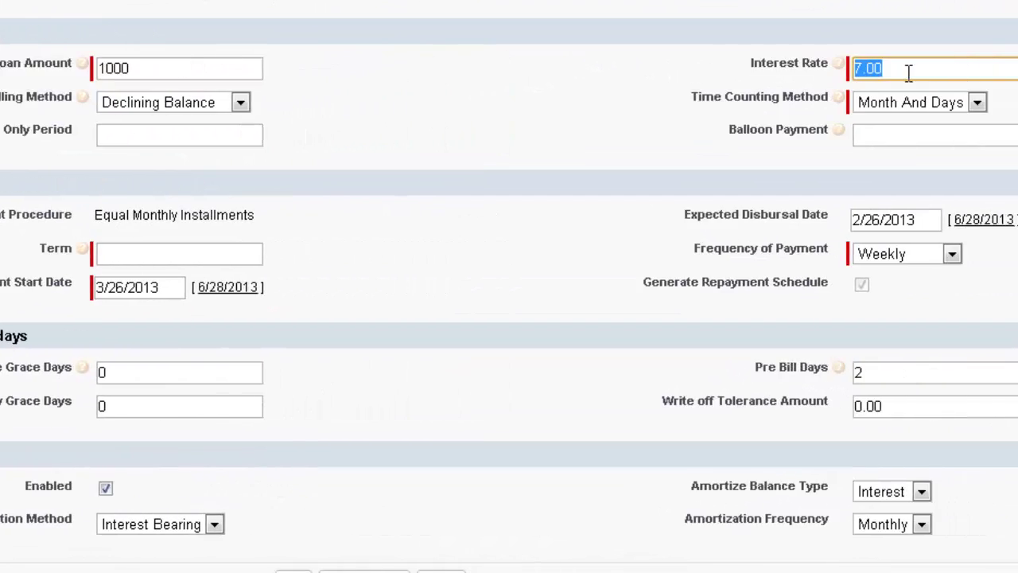
pyautogui.write('15.00')
pyautogui.press('Tab')
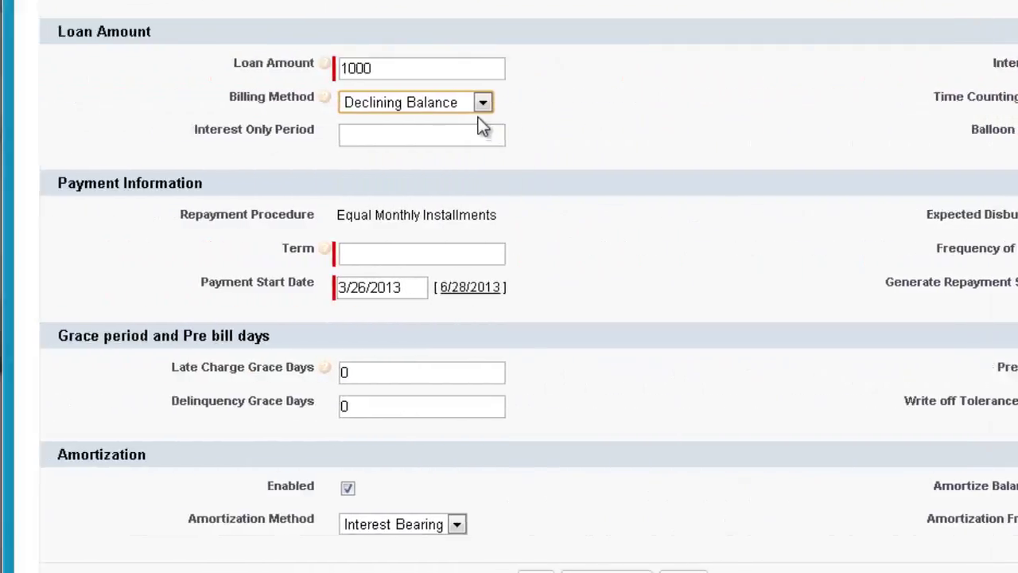
pyautogui.click(484, 103)
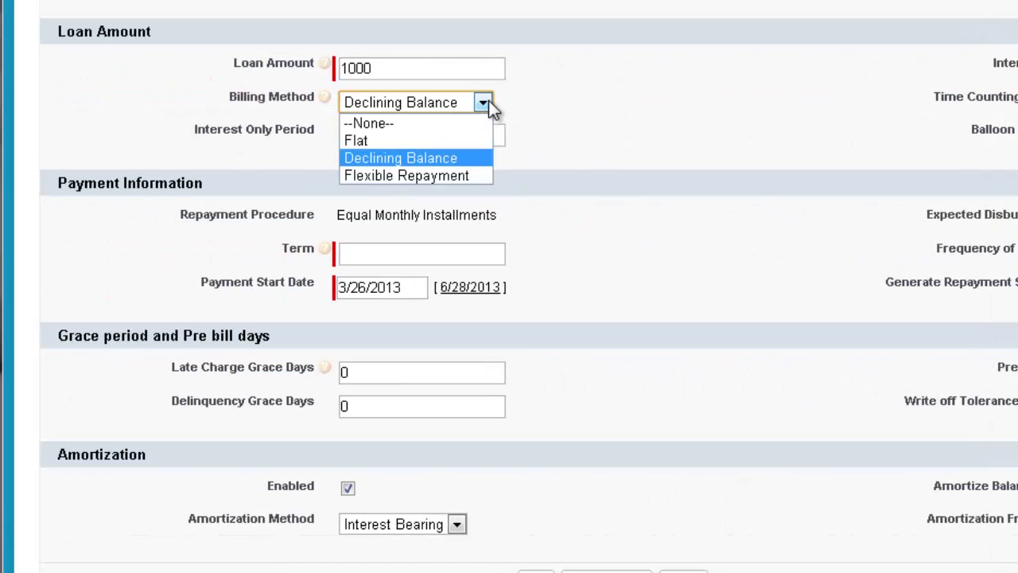
pyautogui.click(466, 157)
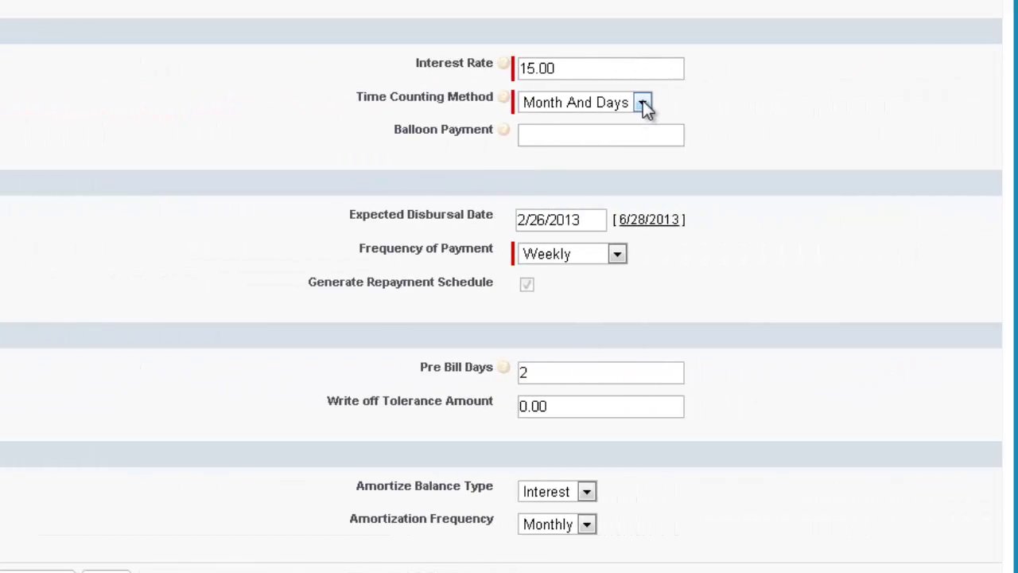
# Try Actual Days as the time counting method and return it to Month And Days
pyautogui.click(643, 102)
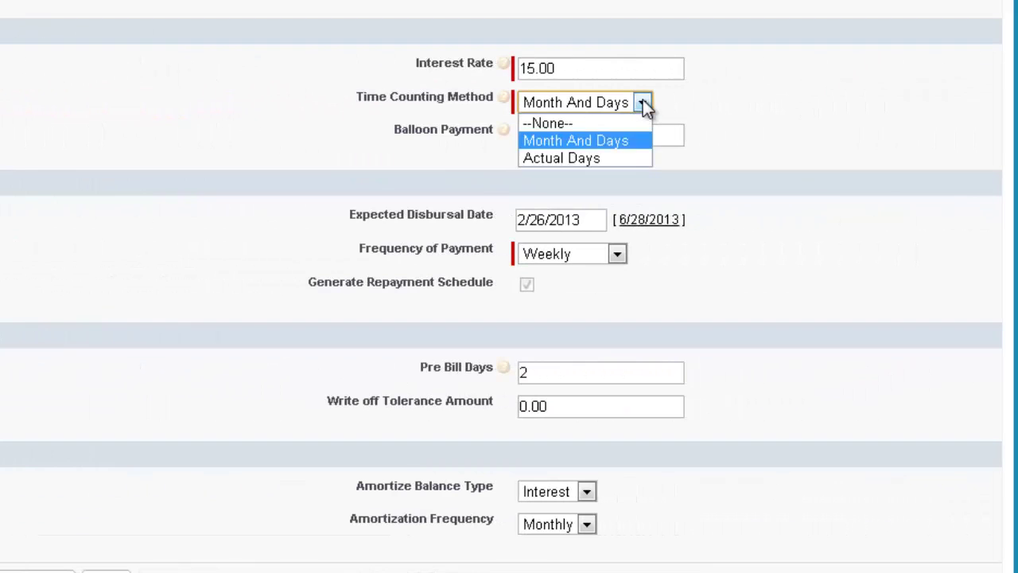
pyautogui.click(628, 142)
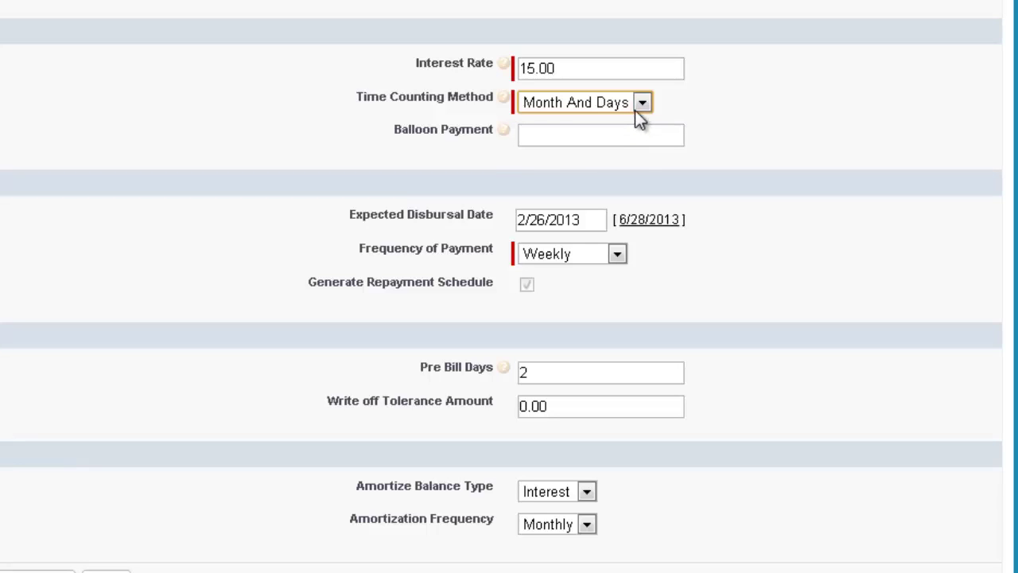
pyautogui.click(642, 104)
pyautogui.click(613, 158)
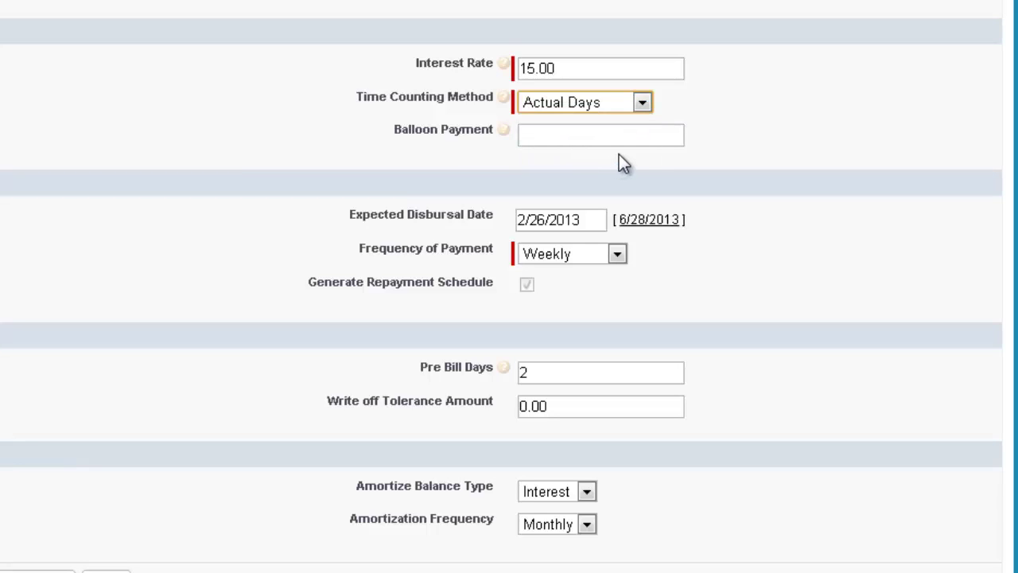
pyautogui.click(641, 103)
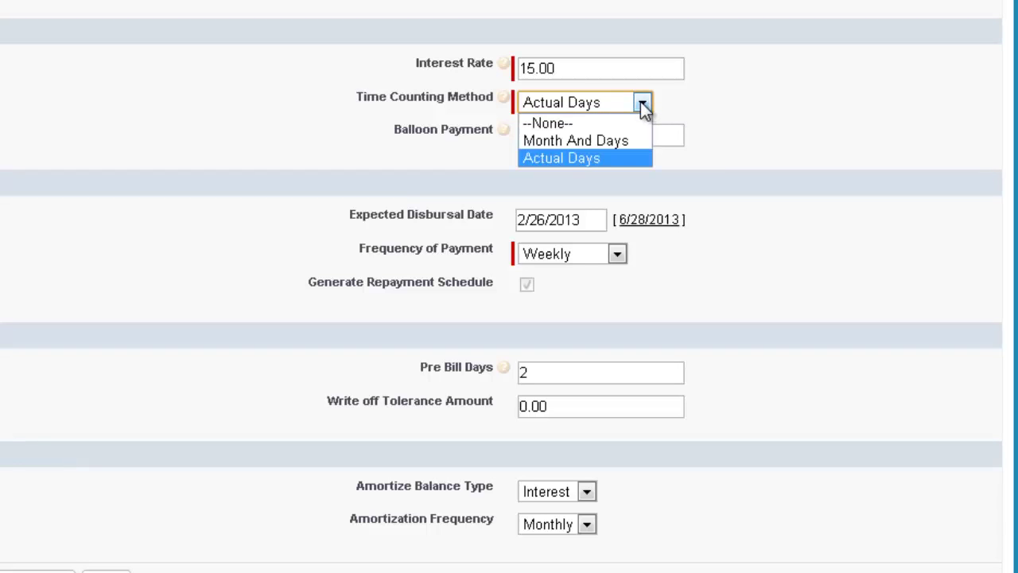
pyautogui.click(610, 140)
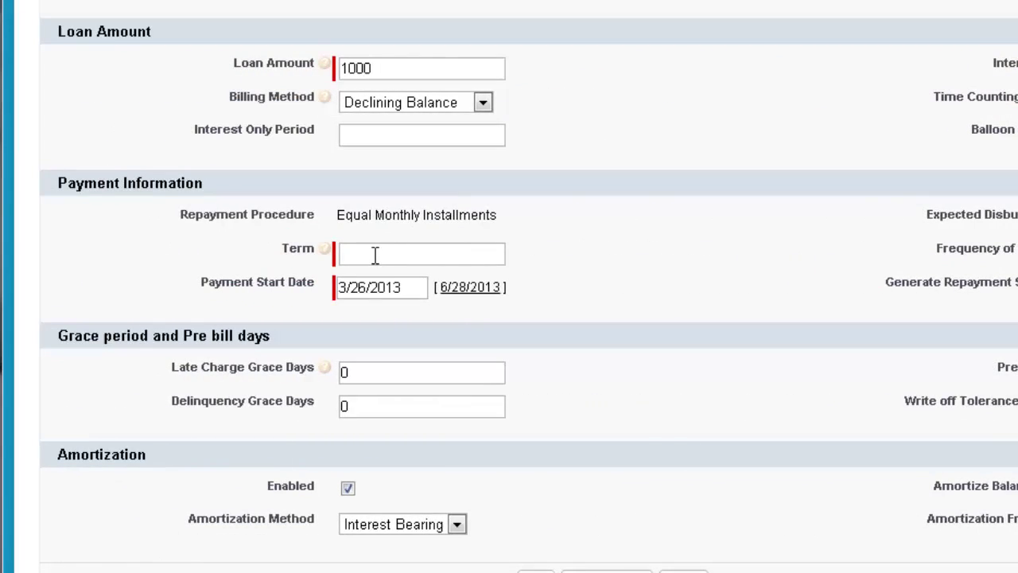
# Set the loan term to 12 in the payment information
pyautogui.click(374, 253)
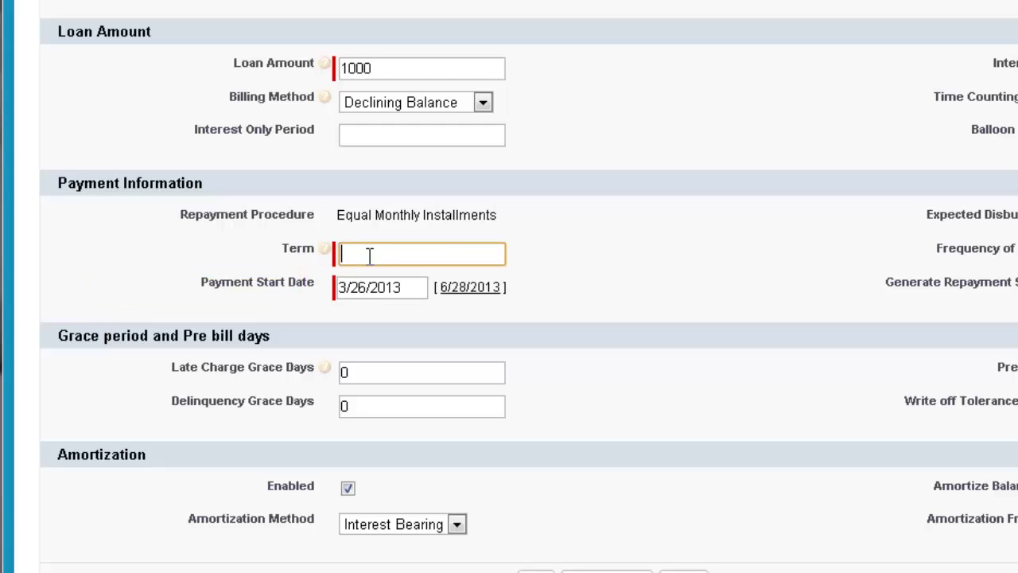
pyautogui.write('12')
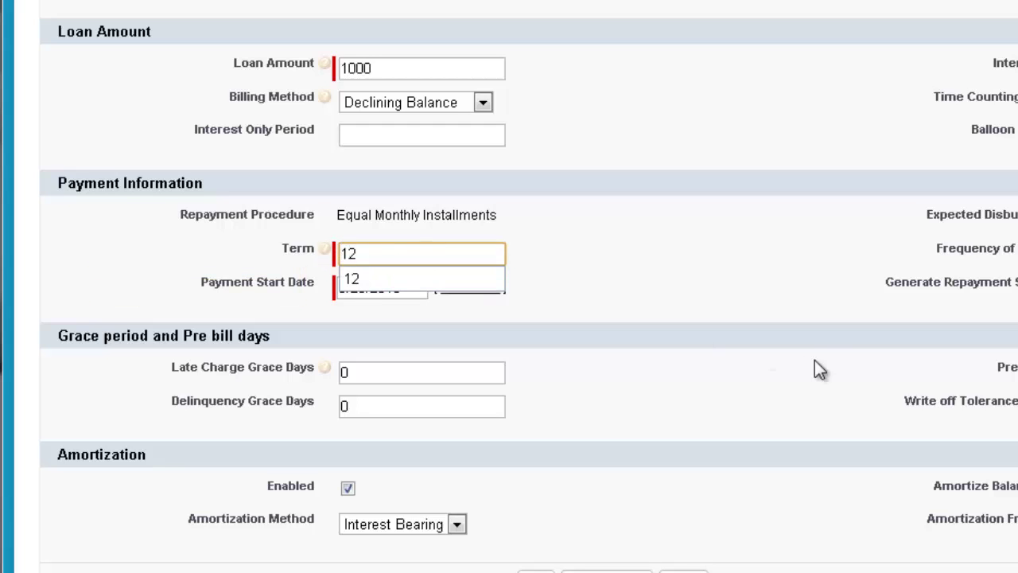
pyautogui.press('Tab')
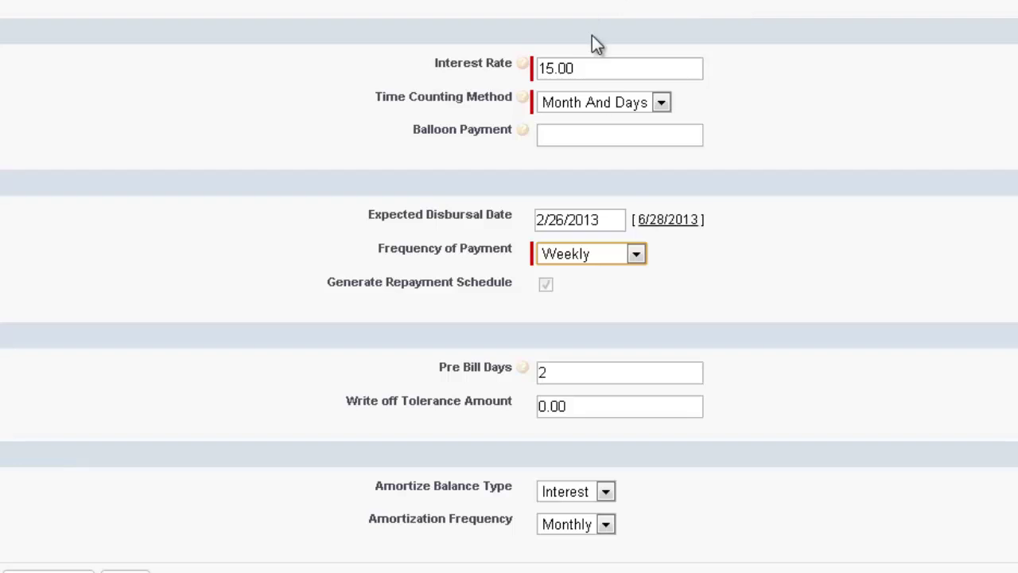
# Set the loan's frequency of payment to Monthly and review the help for late charge grace days and pre bill days
pyautogui.click(638, 253)
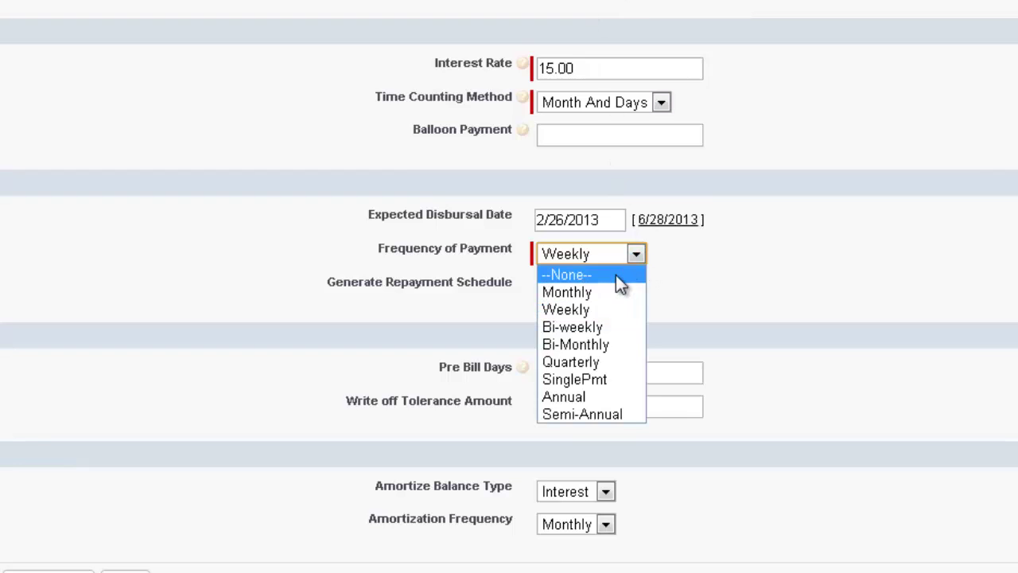
pyautogui.click(589, 292)
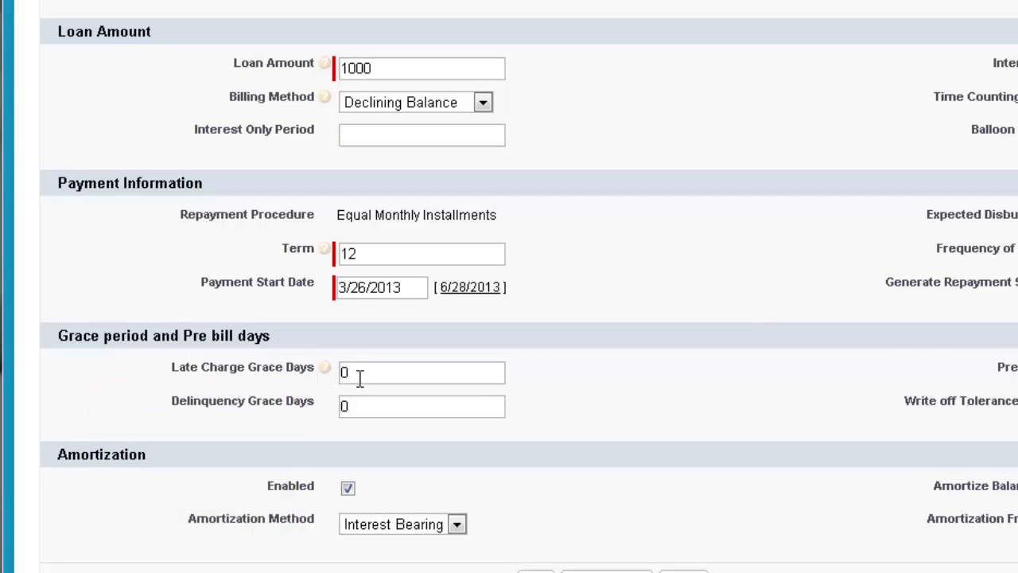
pyautogui.moveTo(328, 370)
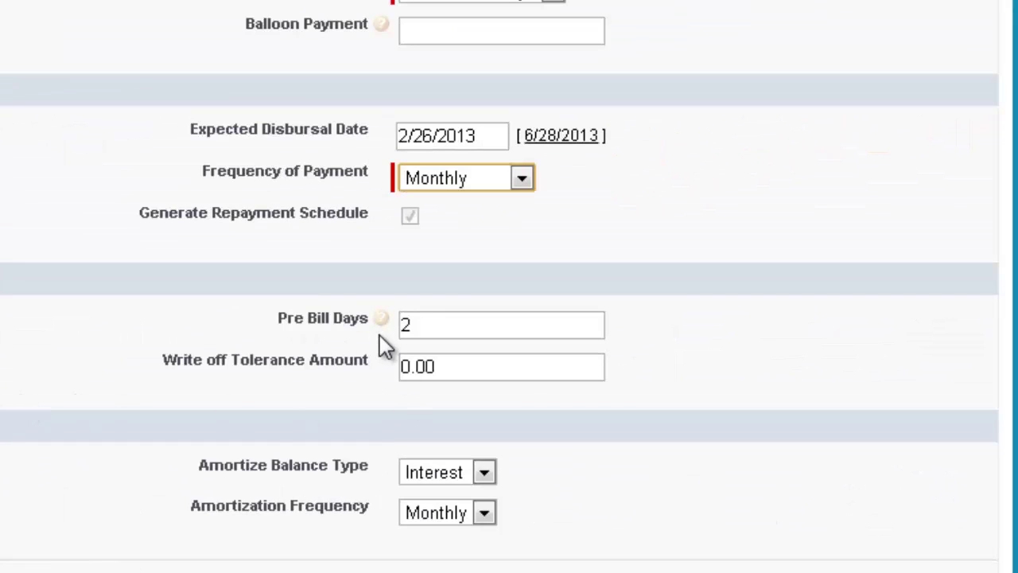
pyautogui.moveTo(383, 318)
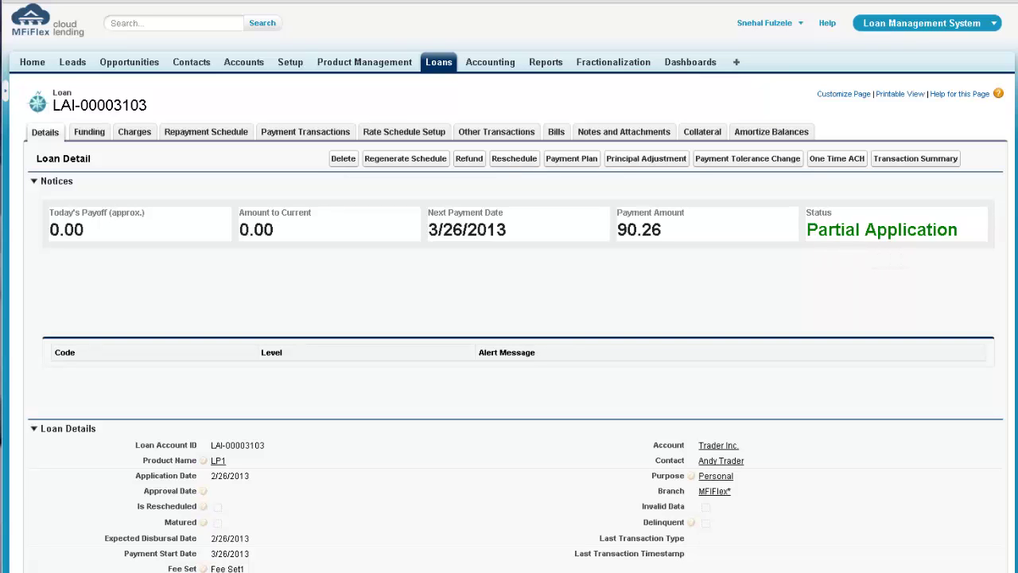
# Submit the new loan for approval with the VP, International Sales user as next approver, and approve the pending Step 1 request
pyautogui.scroll(-15, 509, 287)
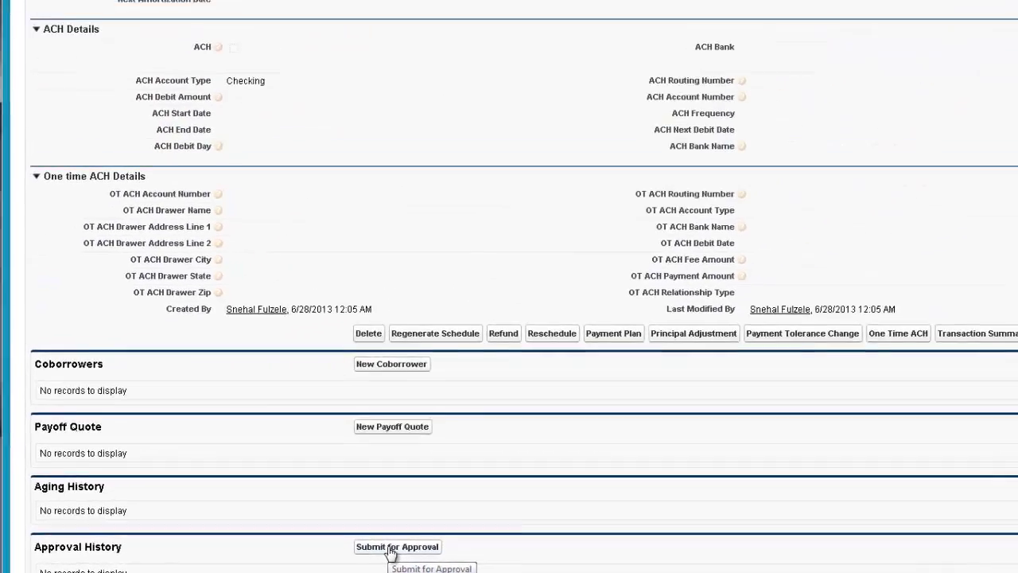
pyautogui.click(397, 546)
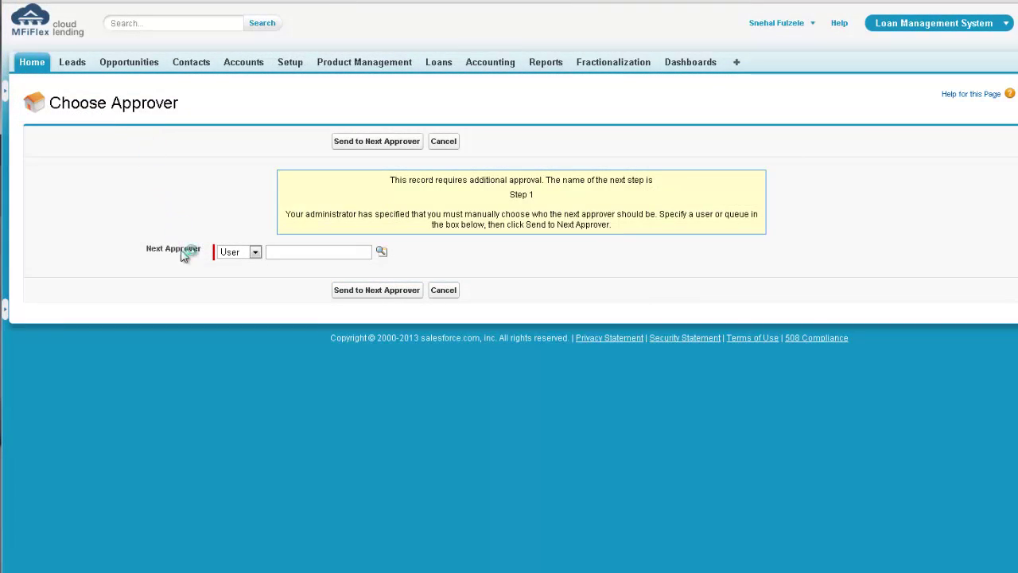
pyautogui.click(381, 251)
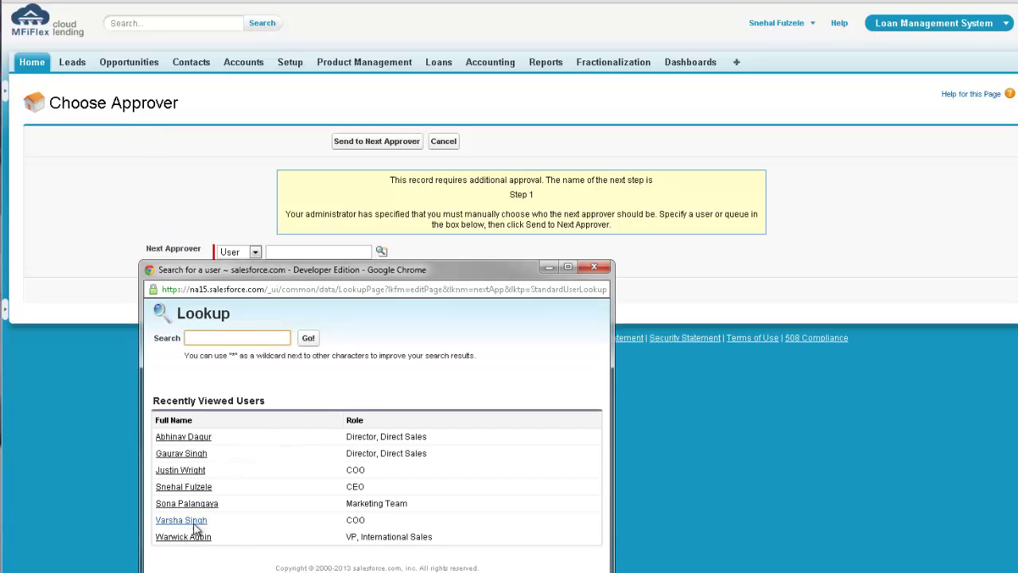
pyautogui.click(199, 540)
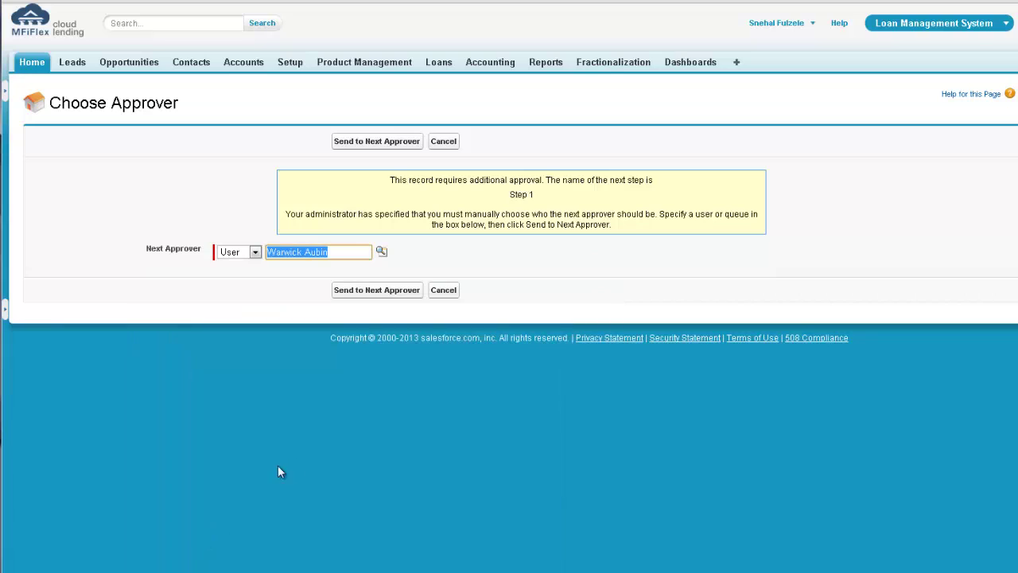
pyautogui.click(385, 293)
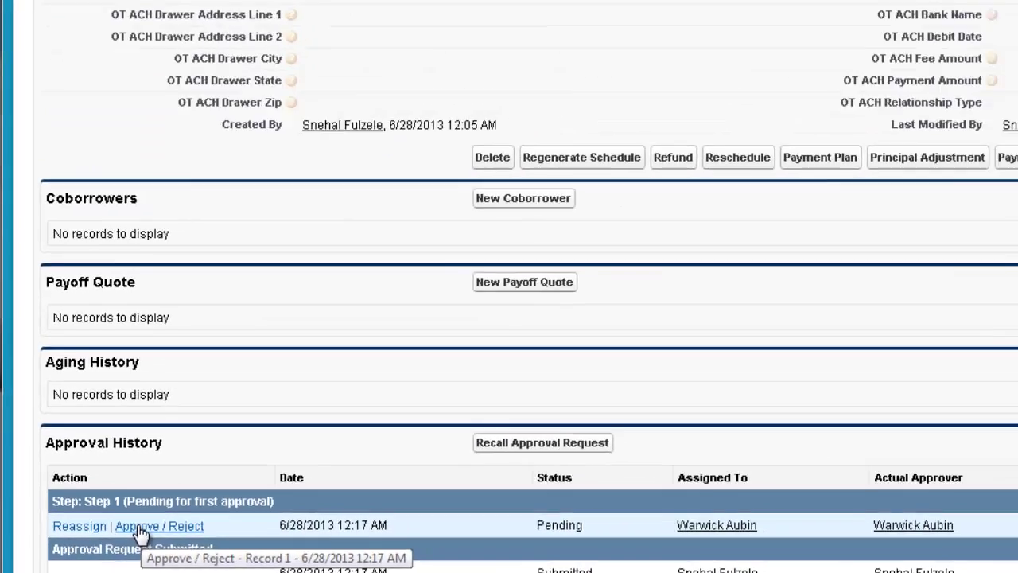
pyautogui.click(202, 505)
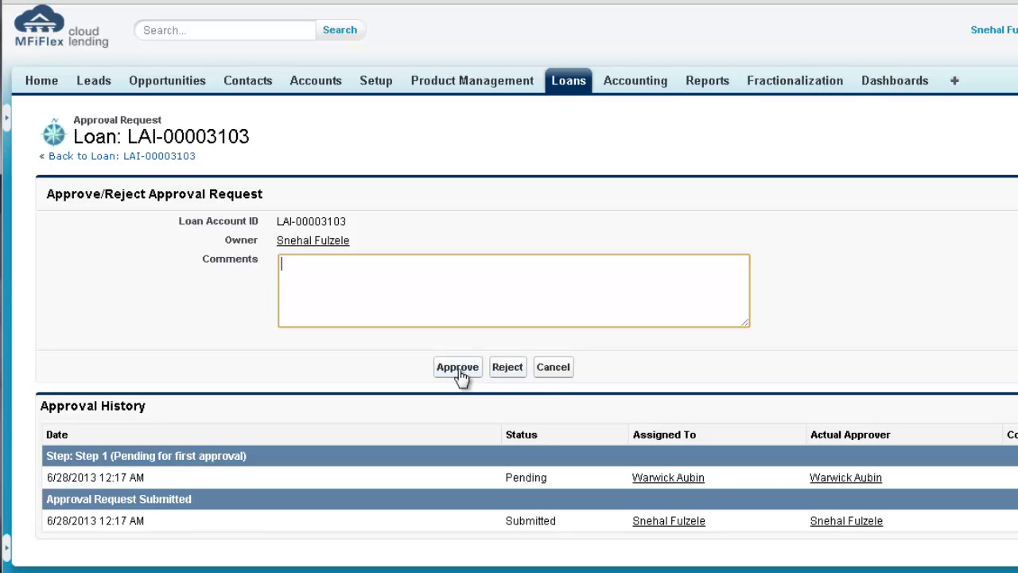
pyautogui.click(460, 371)
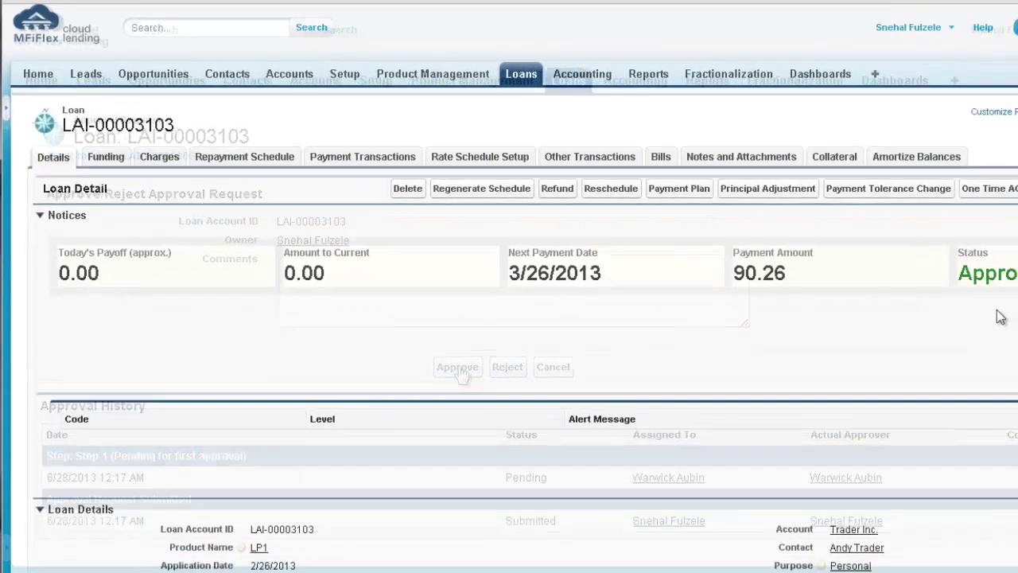